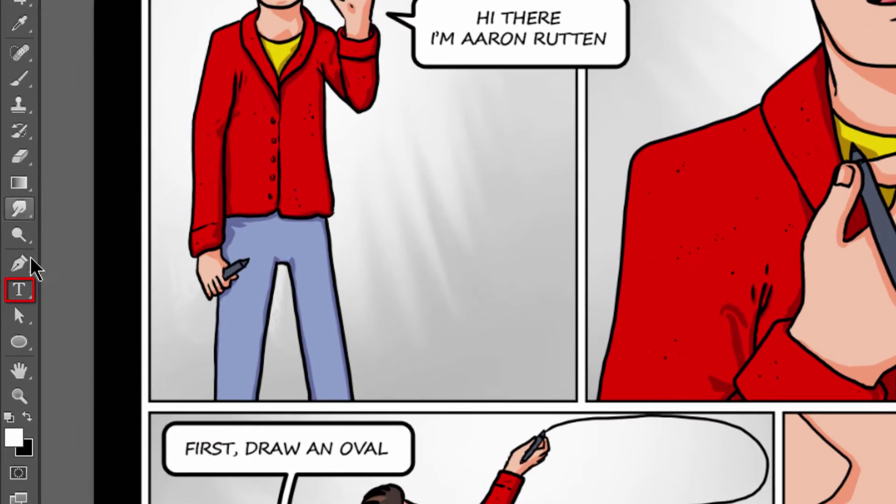
# - Select the Type tool in the Tools panel to begin lettering
pyautogui.click(18, 291)
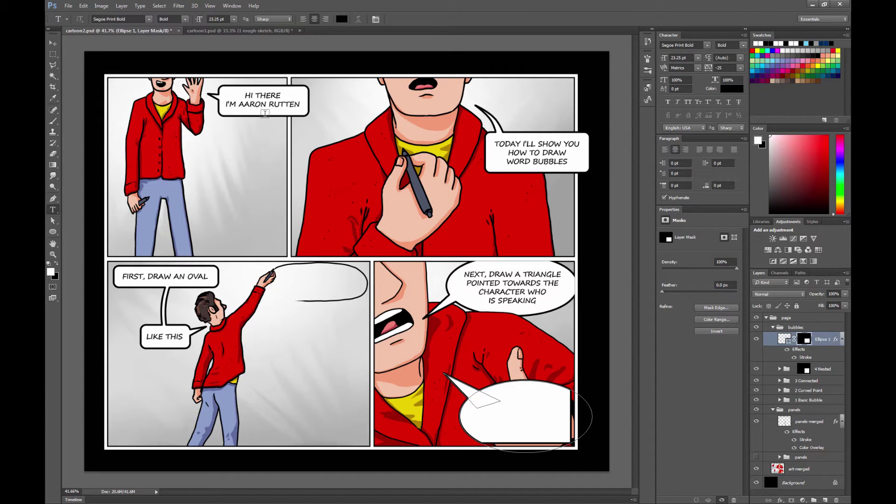
# - Type and commit the text HELLO on the canvas
pyautogui.click(205, 176)
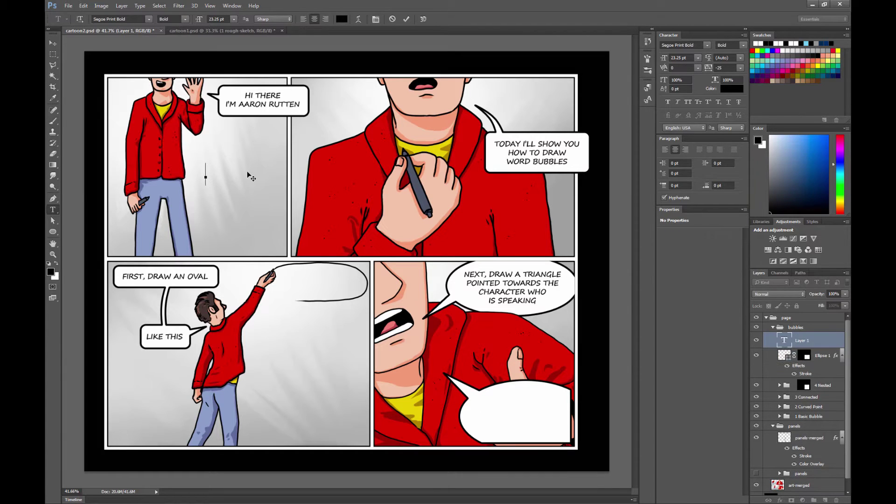
pyautogui.write('HELLO')
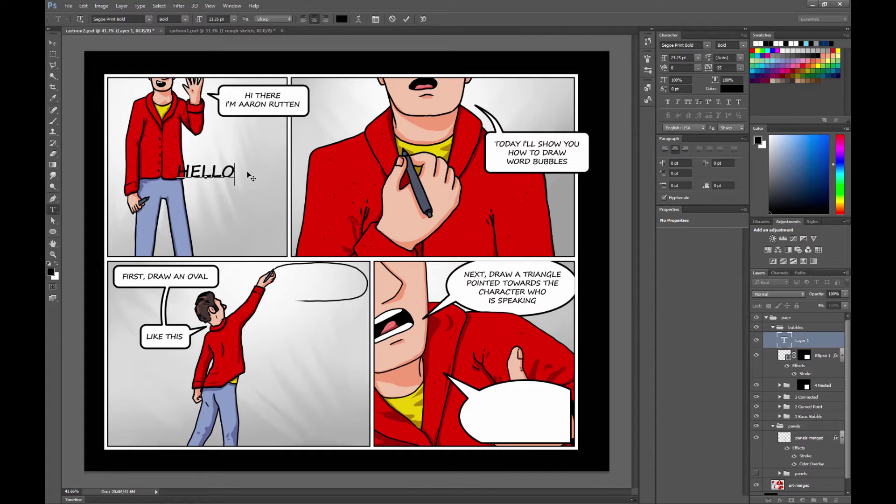
pyautogui.click(405, 19)
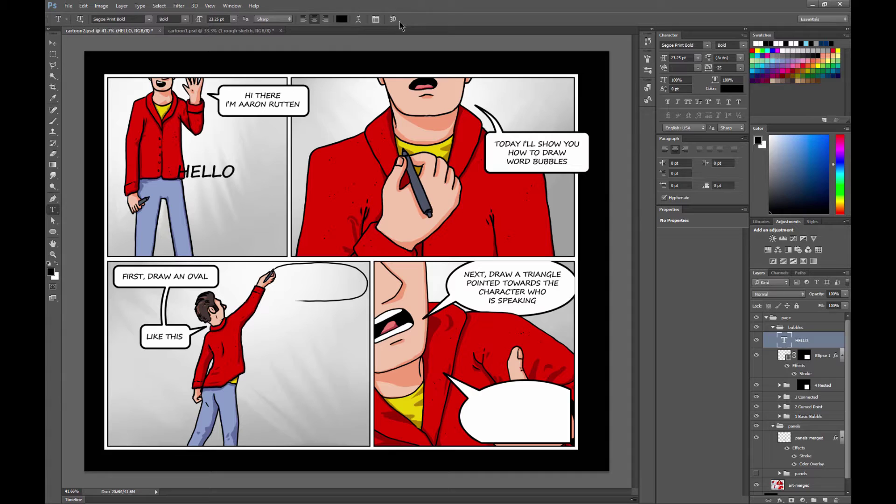
# - Move HELLO into the lower-right panel's white bubble and set it to 12 pt
pyautogui.click(53, 43)
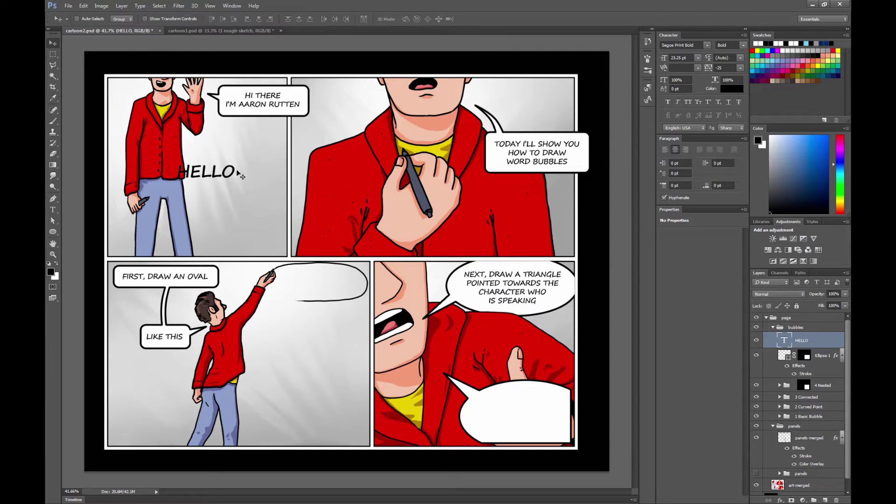
pyautogui.moveTo(230, 172); pyautogui.dragTo(541, 412)
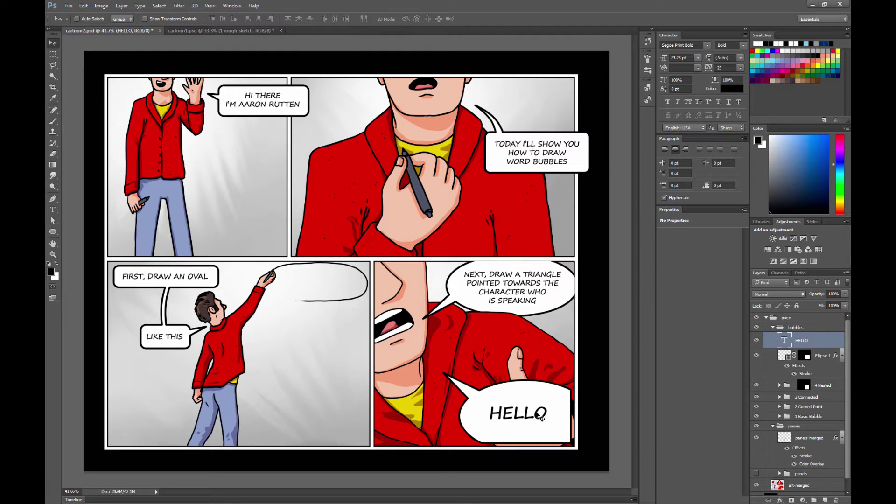
pyautogui.click(53, 210)
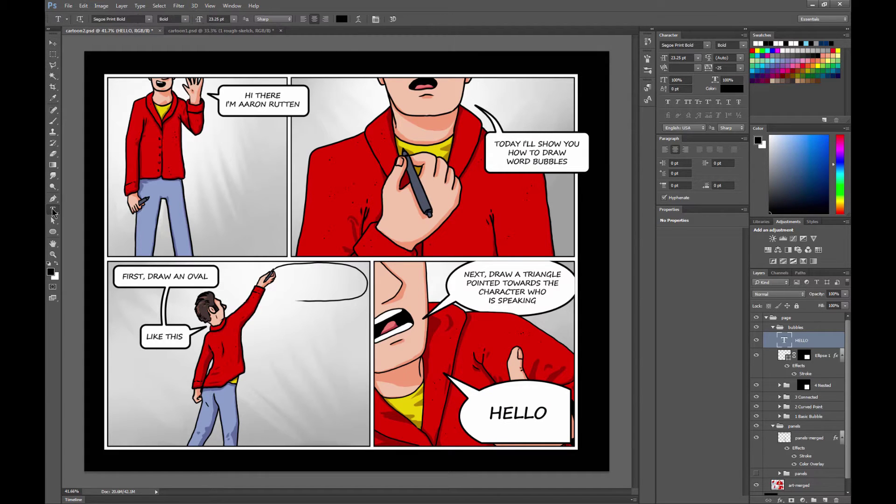
pyautogui.click(234, 20)
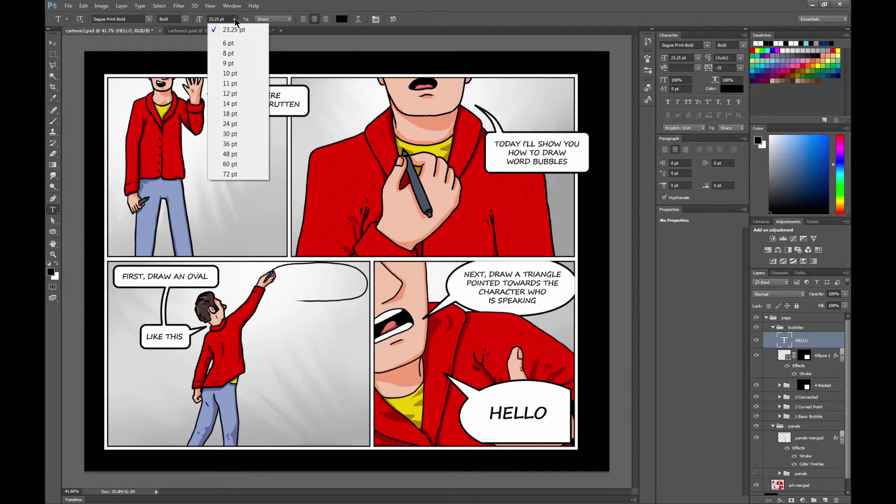
pyautogui.click(231, 93)
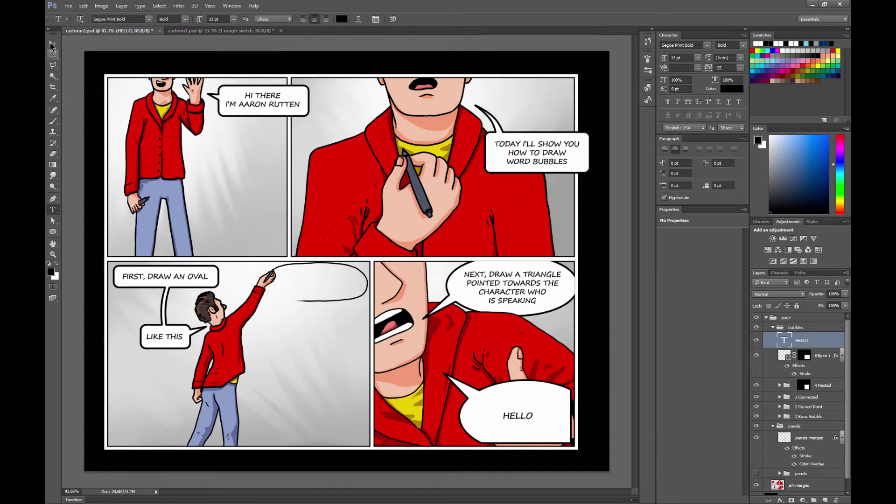
# - Free-transform HELLO up to about 168% so it fills the bubble
pyautogui.click(52, 45)
pyautogui.hotkey('ctrl', 't')
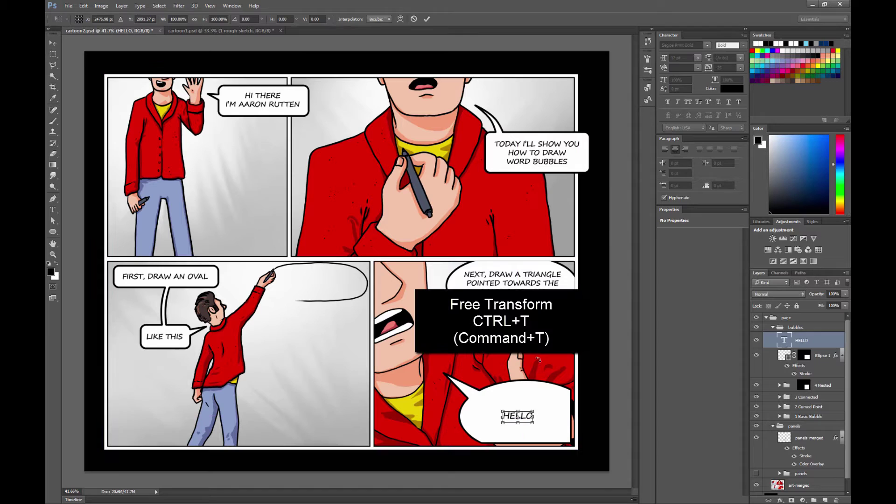
pyautogui.moveTo(532, 409); pyautogui.dragTo(549, 378)
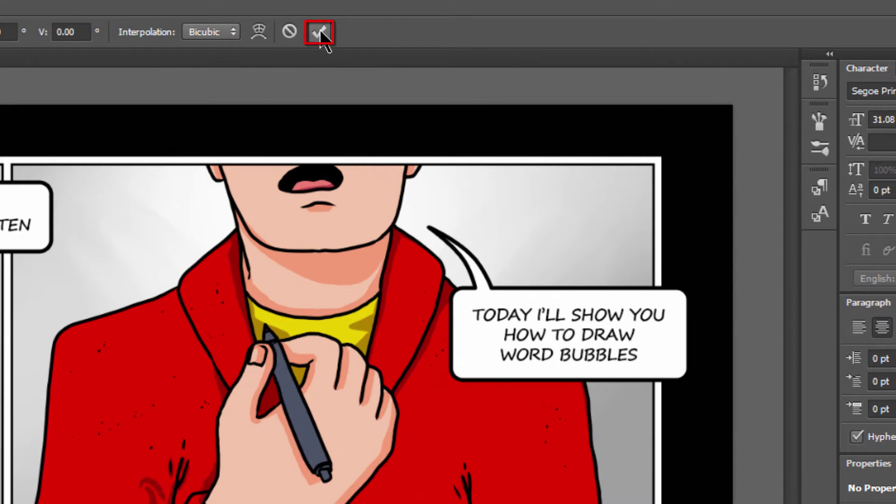
pyautogui.click(319, 32)
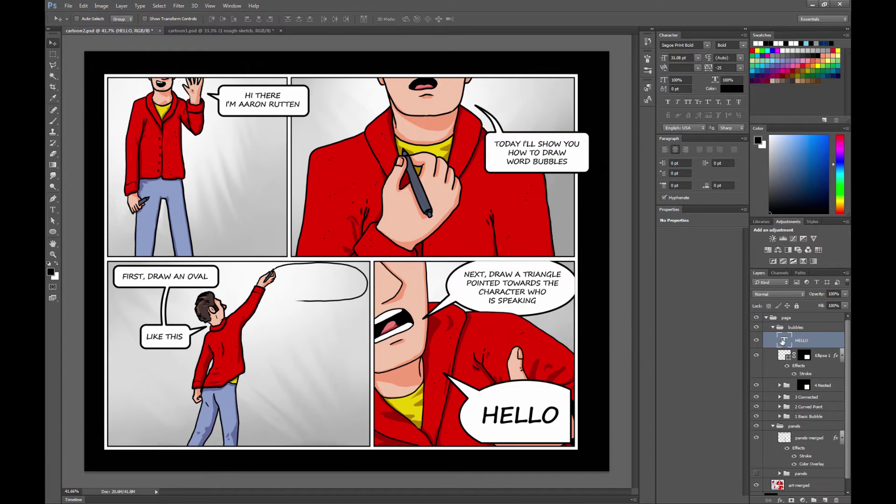
# - Replace the bubble text HELLO with Hello?
pyautogui.doubleClick(782, 341)
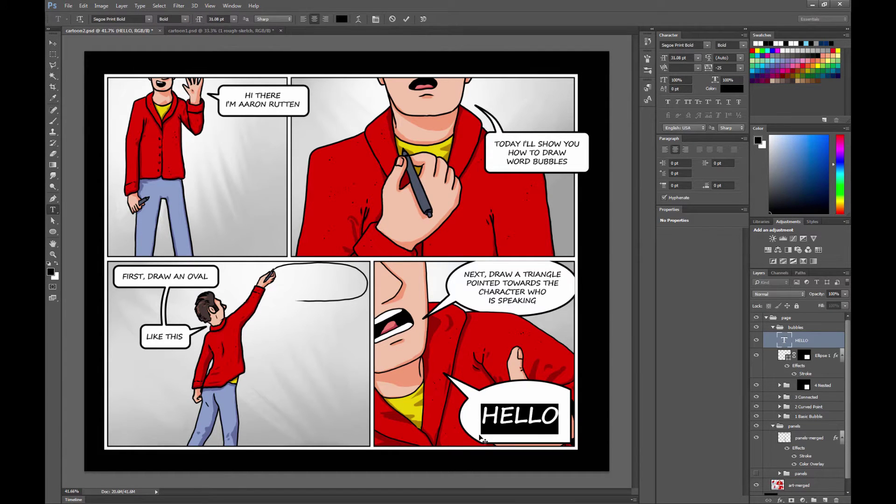
pyautogui.write('Hello?')
pyautogui.doubleClick(785, 342)
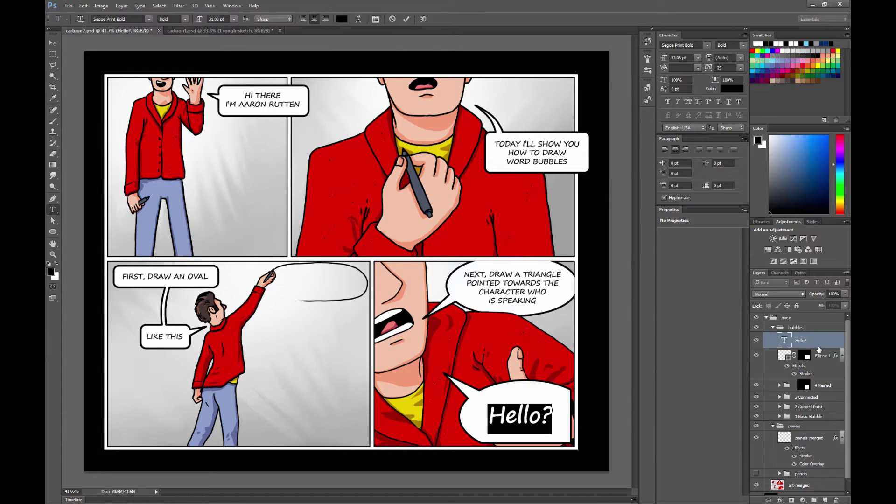
# - Change the Hello? text colour to a dark red
pyautogui.click(341, 19)
pyautogui.click(714, 247)
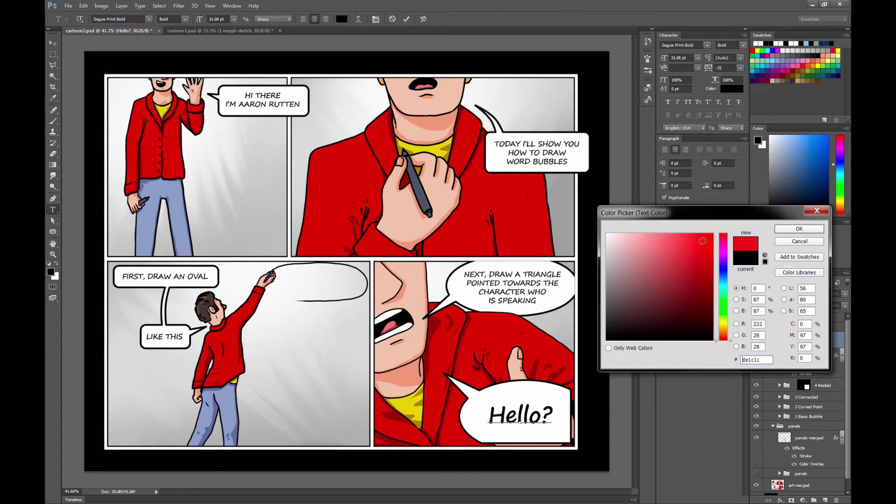
pyautogui.click(795, 229)
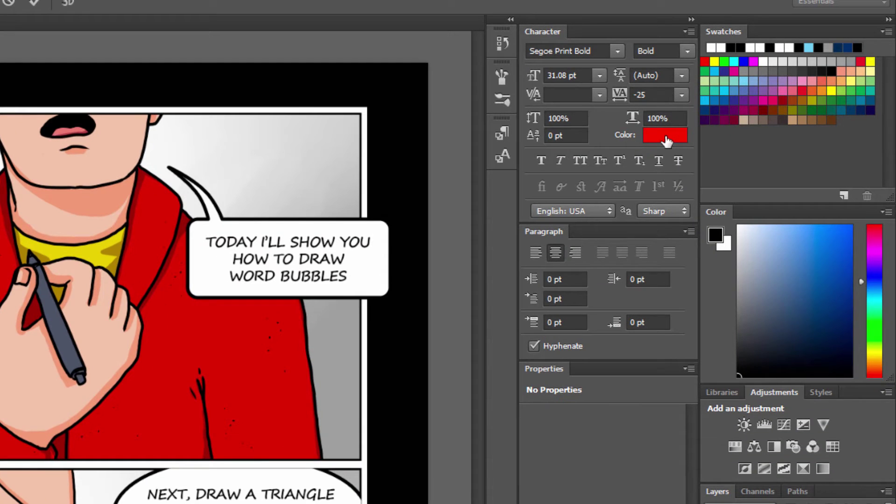
pyautogui.click(666, 137)
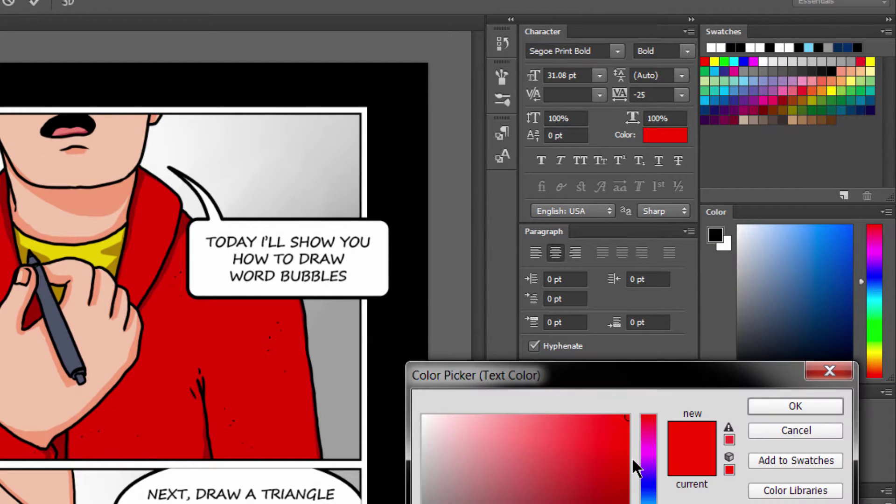
pyautogui.click(625, 500)
pyautogui.click(757, 405)
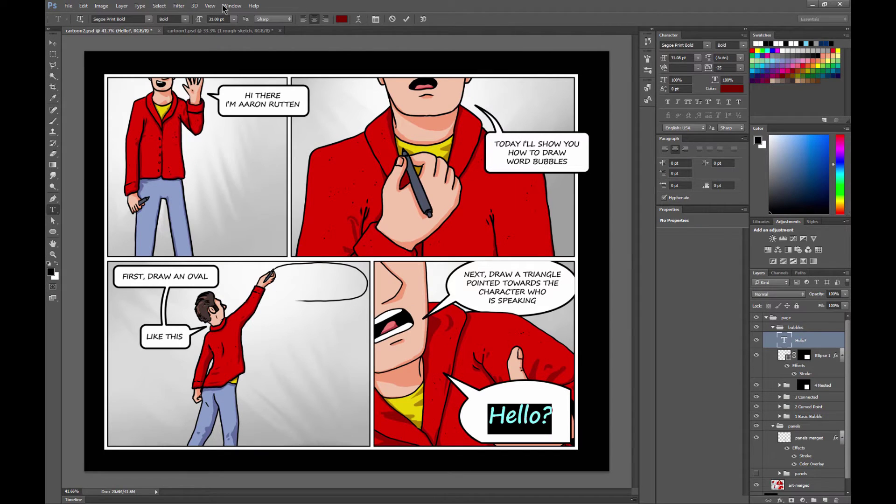
pyautogui.click(225, 6)
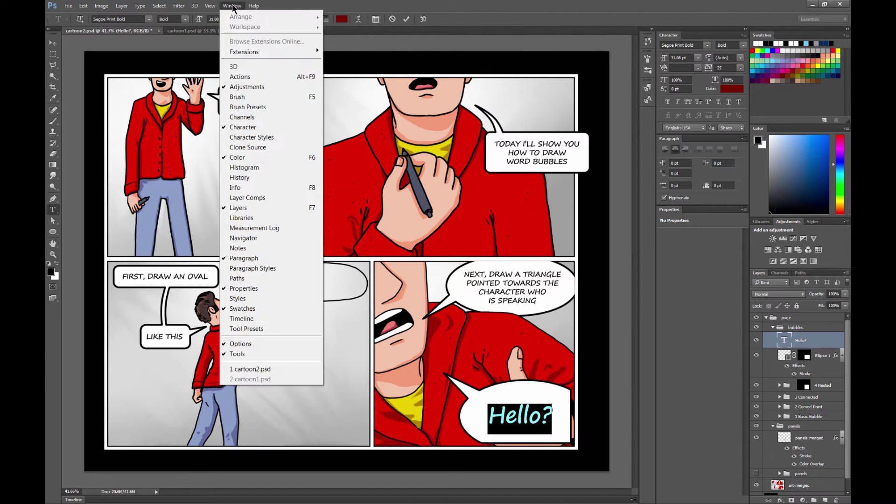
pyautogui.click(729, 344)
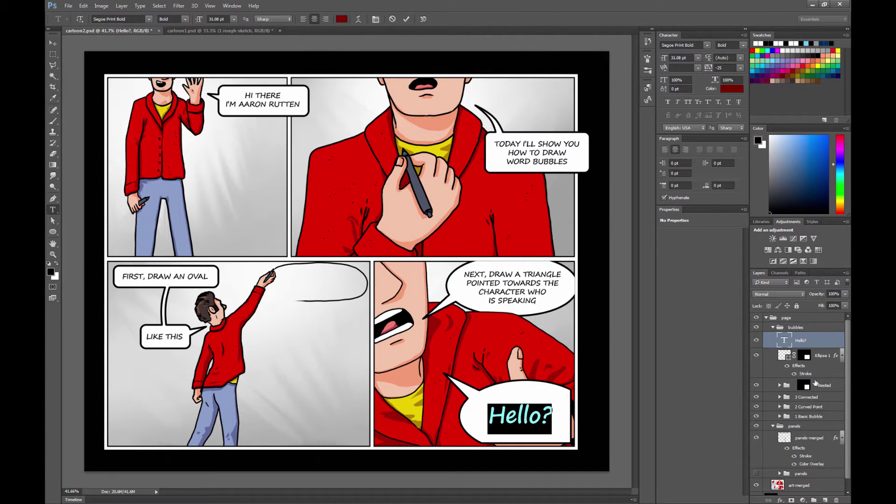
# - Give Hello? a size 10 Stroke and a muted red Color Overlay layer style
pyautogui.click(780, 500)
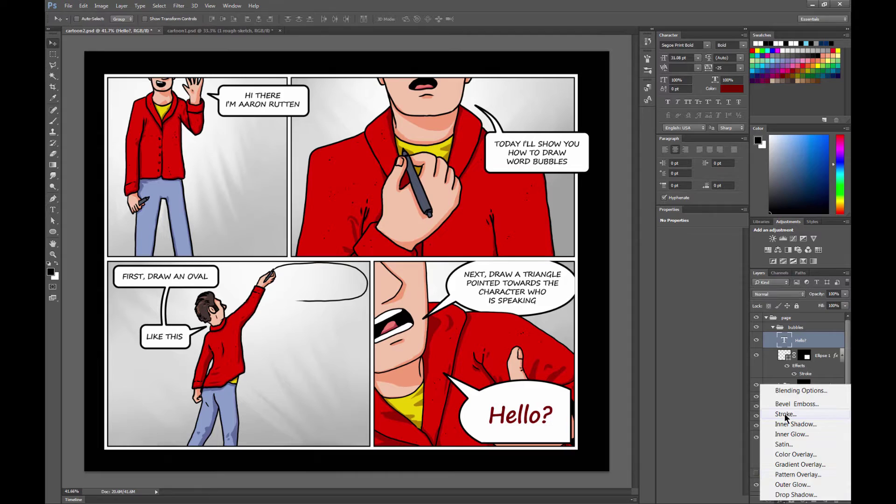
pyautogui.click(785, 413)
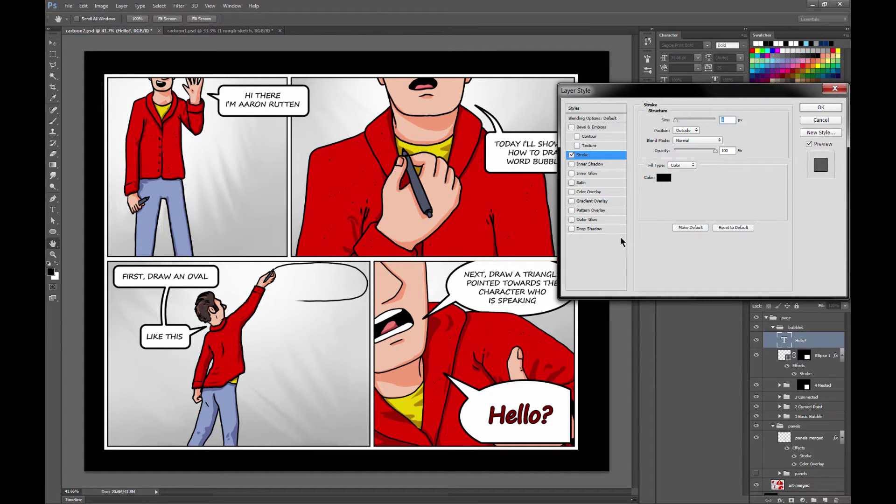
pyautogui.write('10')
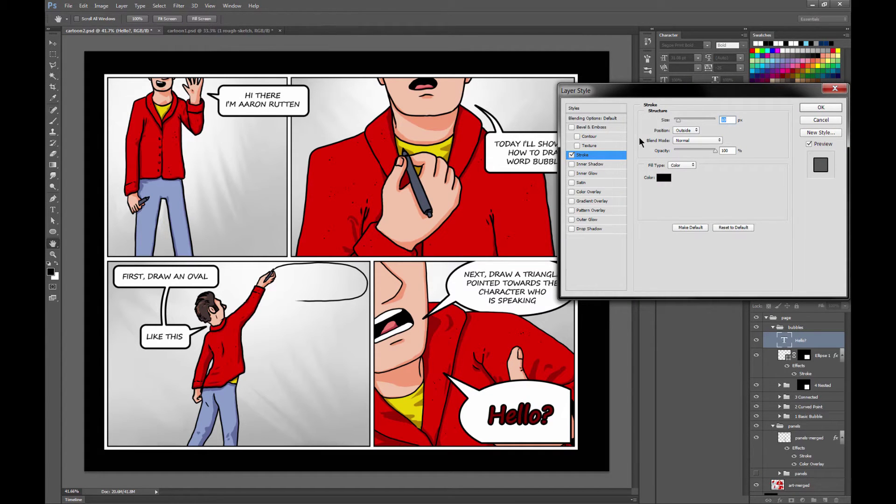
pyautogui.click(571, 192)
pyautogui.click(586, 191)
pyautogui.click(731, 120)
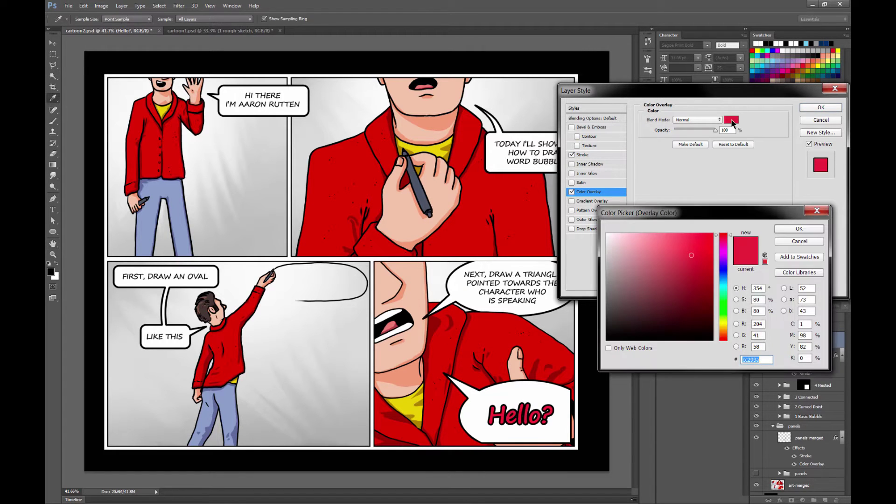
pyautogui.moveTo(684, 264)
pyautogui.mouseDown()
pyautogui.moveTo(646, 233)
pyautogui.moveTo(650, 297)
pyautogui.moveTo(638, 280)
pyautogui.mouseUp()
pyautogui.click(799, 229)
pyautogui.click(821, 107)
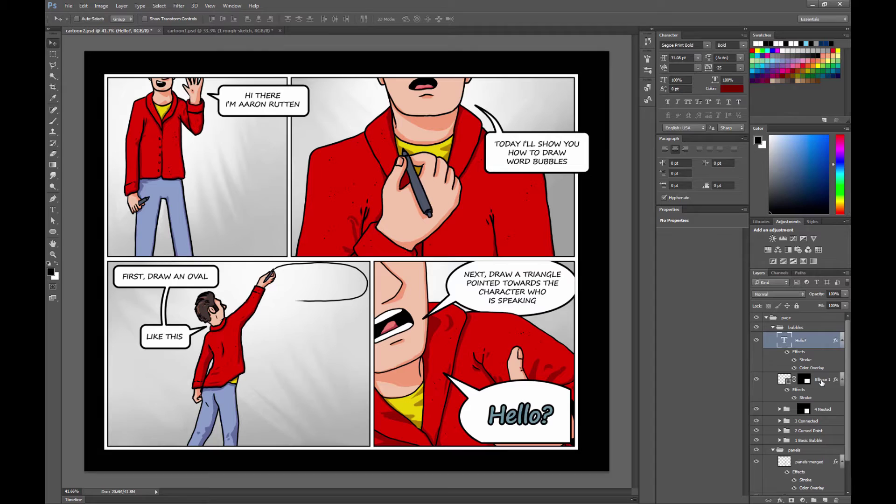
# - Group Hello? with Ellipse 1 as group 5 and drag it into the lower-left panel
pyautogui.keyDown('shift'); pyautogui.click(822, 380); pyautogui.keyUp('shift')
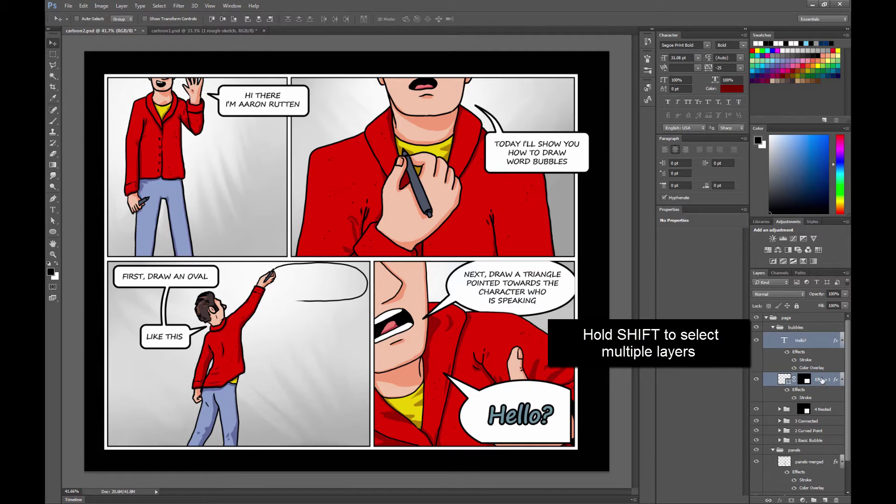
pyautogui.hotkey('ctrl', 'g')
pyautogui.doubleClick(801, 336)
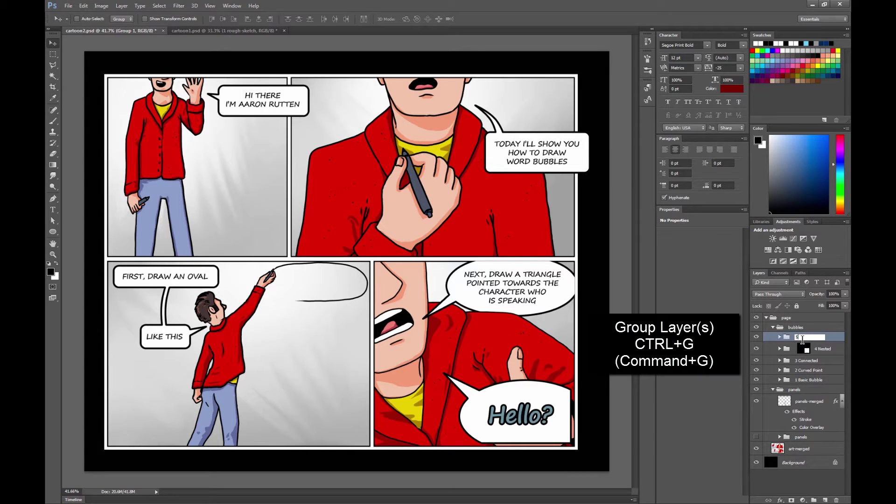
pyautogui.press('Return')
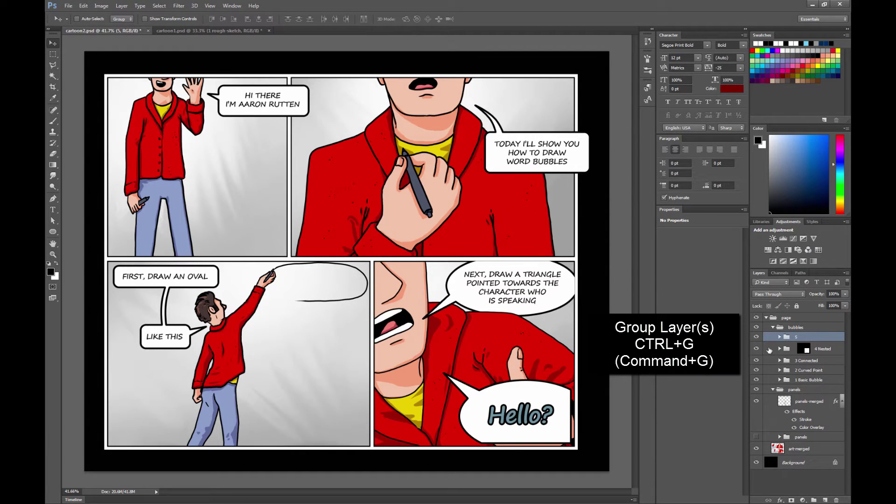
pyautogui.moveTo(569, 418); pyautogui.dragTo(354, 415)
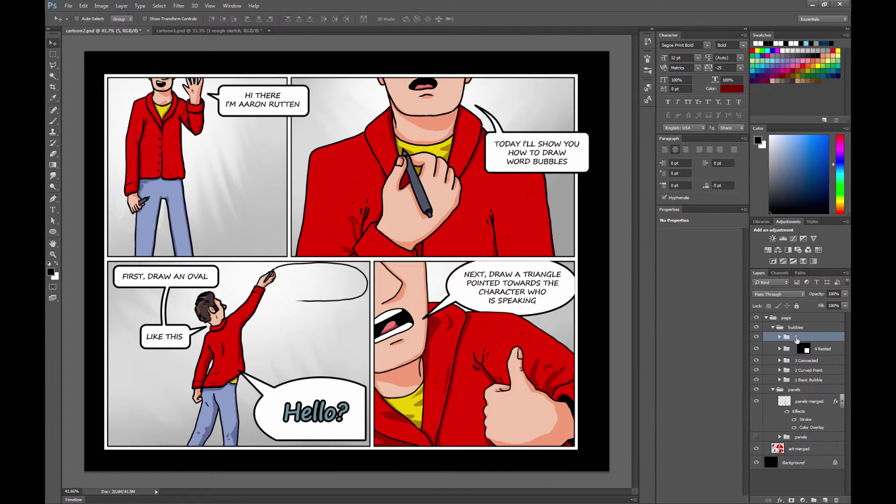
# - Duplicate group 5 into a new document via Duplicate Group
pyautogui.rightClick(796, 339)
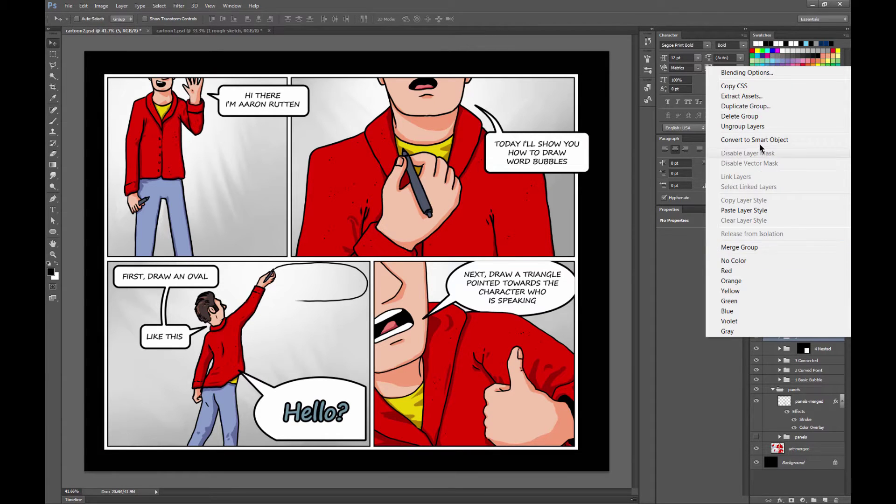
pyautogui.click(753, 105)
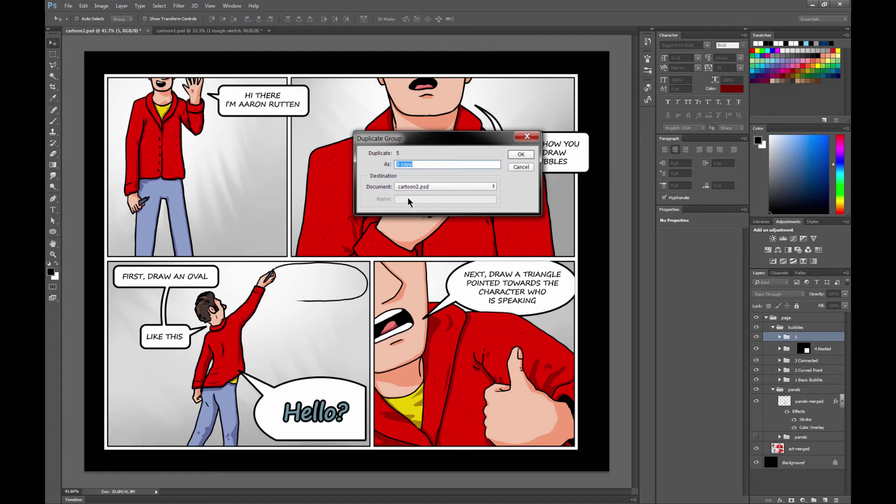
pyautogui.click(430, 188)
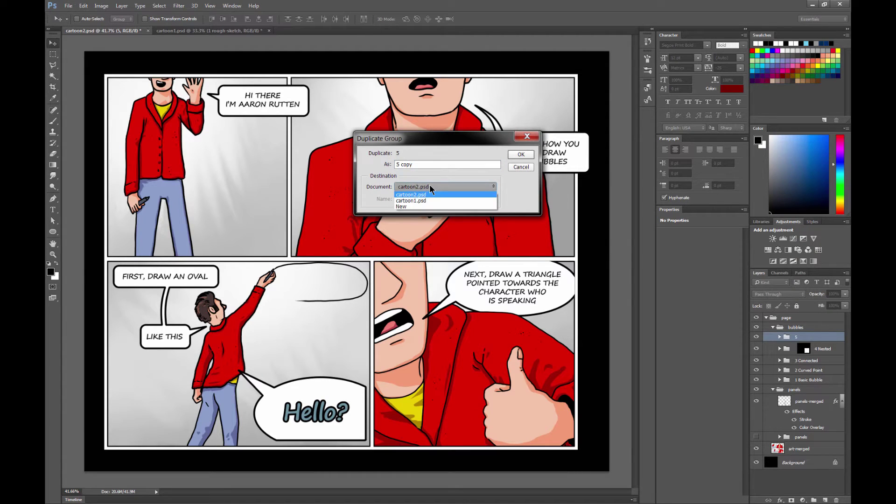
pyautogui.click(399, 207)
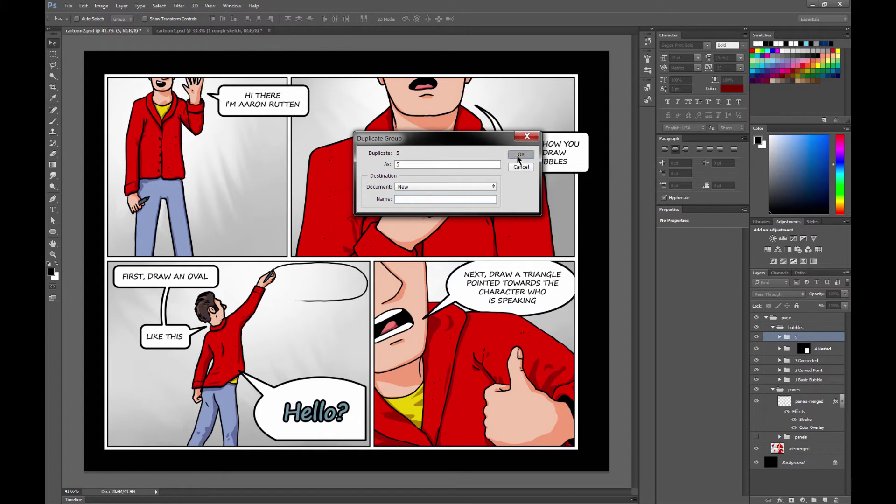
pyautogui.click(517, 155)
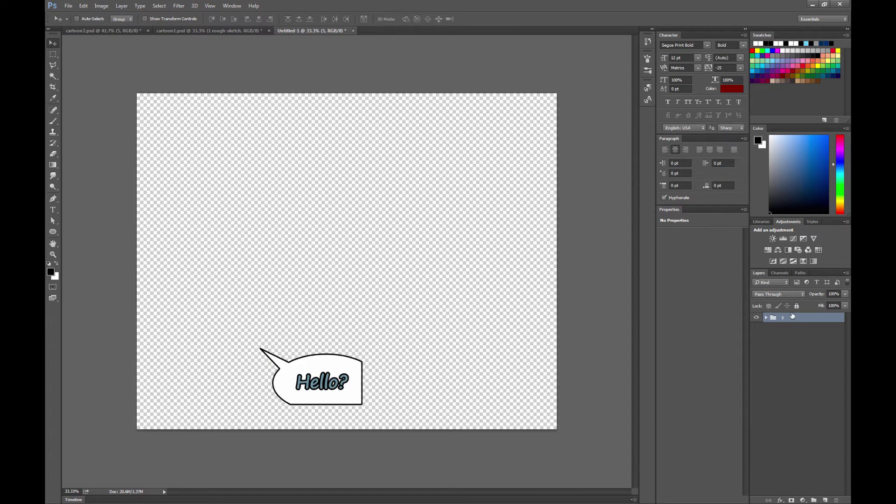
# - In the copied group, retype the bubble text as HELLO!
pyautogui.click(766, 317)
pyautogui.click(792, 331)
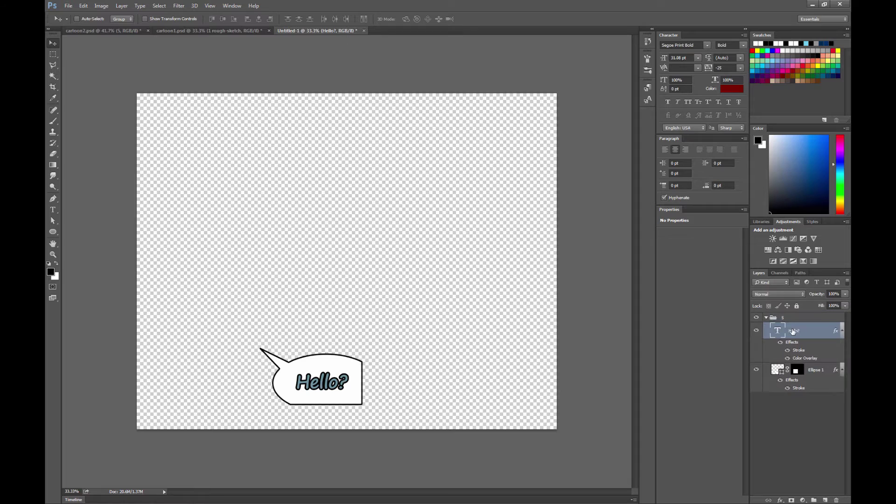
pyautogui.click(52, 210)
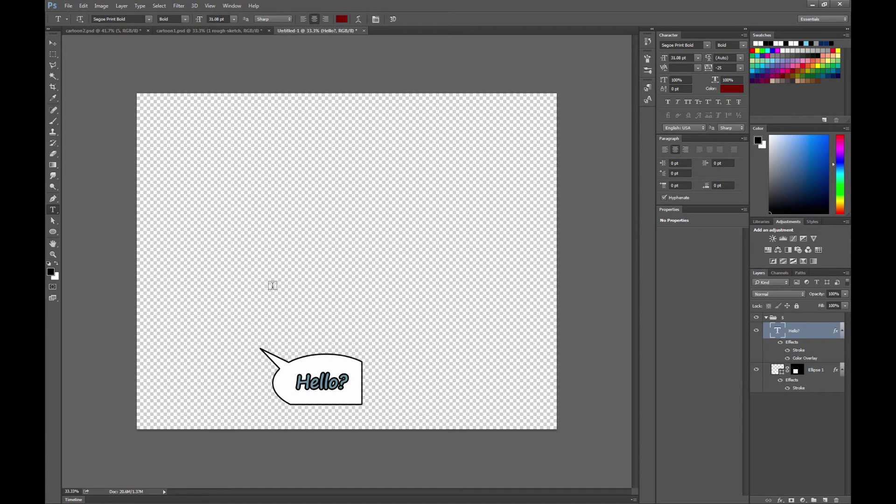
pyautogui.click(311, 385)
pyautogui.hotkey('ctrl', 'a')
pyautogui.write('HE')
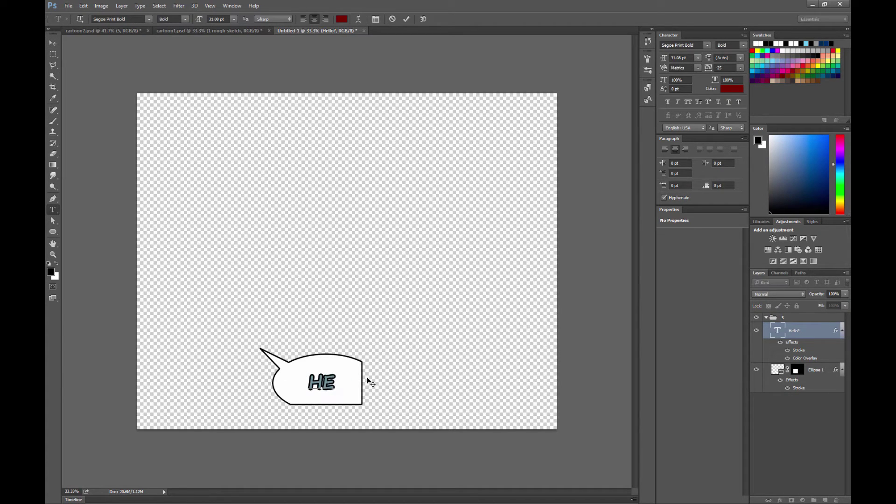
pyautogui.write('LLO!')
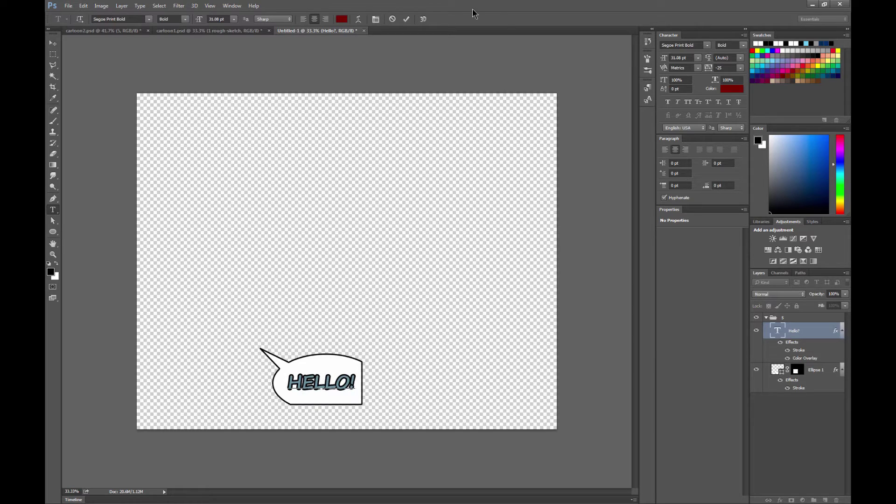
pyautogui.click(406, 20)
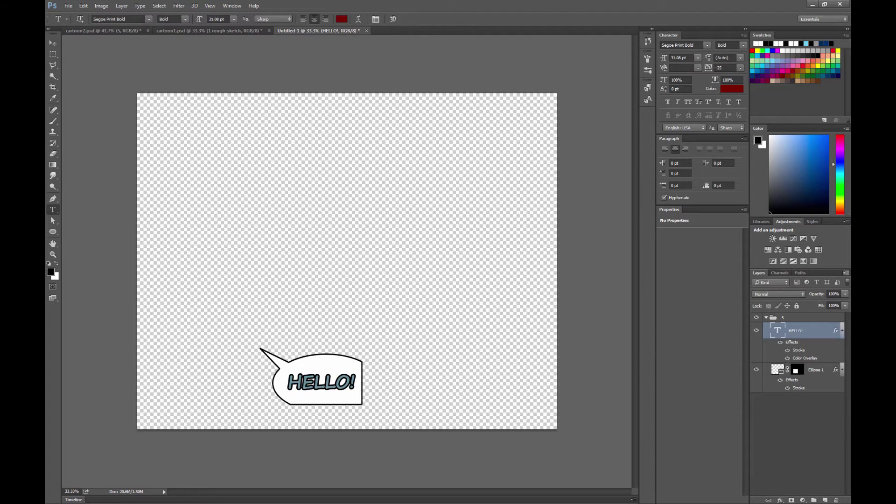
# - Drag Ellipse 1's tail anchor far upward, then go back to cartoon2.psd
pyautogui.click(816, 373)
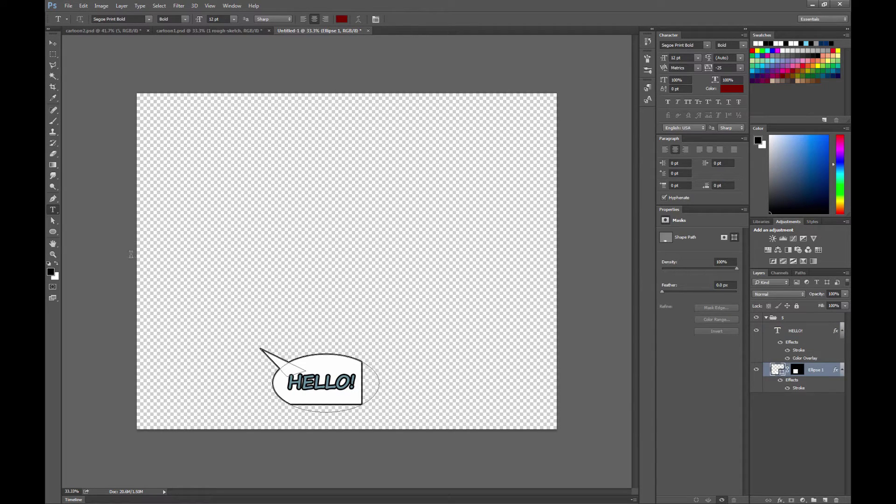
pyautogui.press('a')
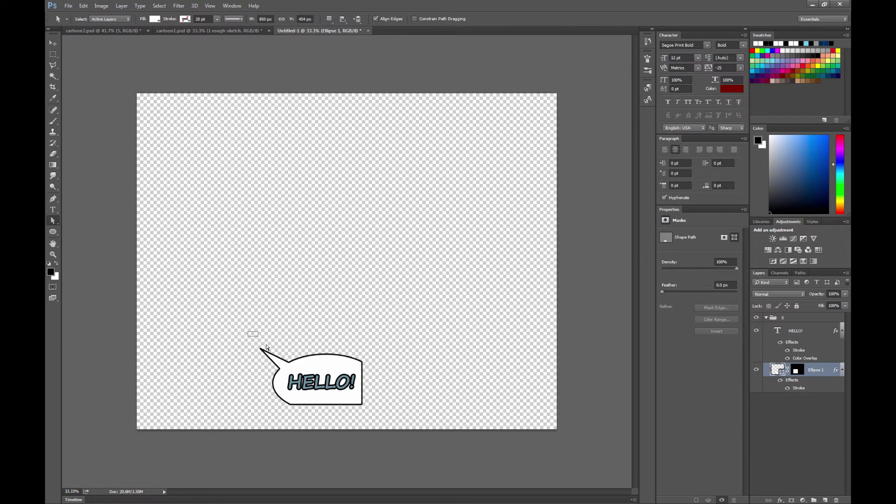
pyautogui.moveTo(248, 332); pyautogui.dragTo(304, 309)
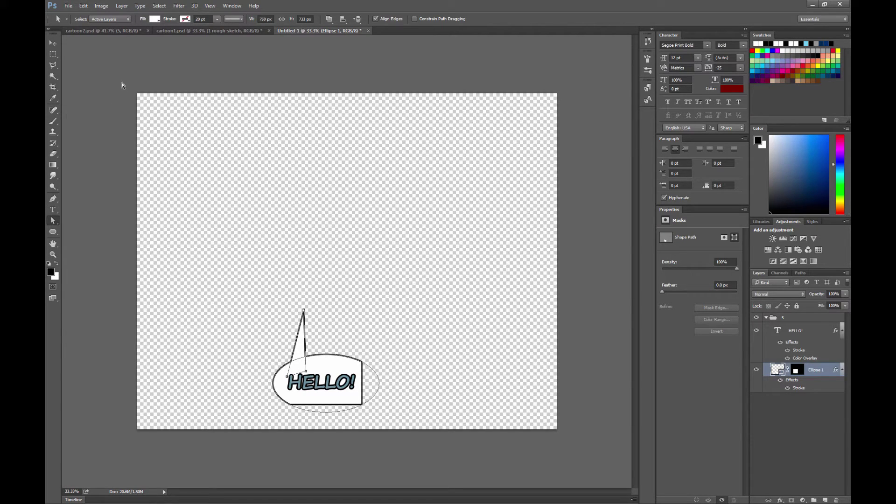
pyautogui.click(53, 43)
pyautogui.hotkey('ctrl', 'Tab')
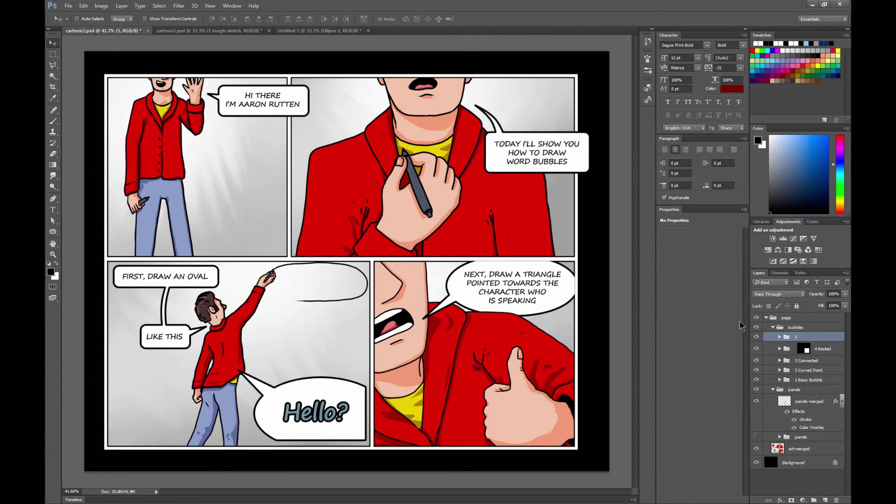
# - Delete the 4 Nested group's layer mask, then undo to restore it
pyautogui.click(805, 353)
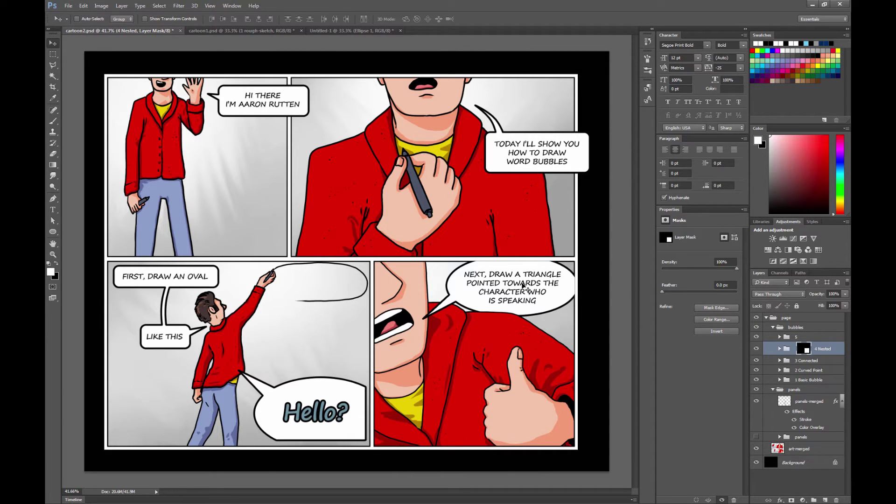
pyautogui.rightClick(805, 349)
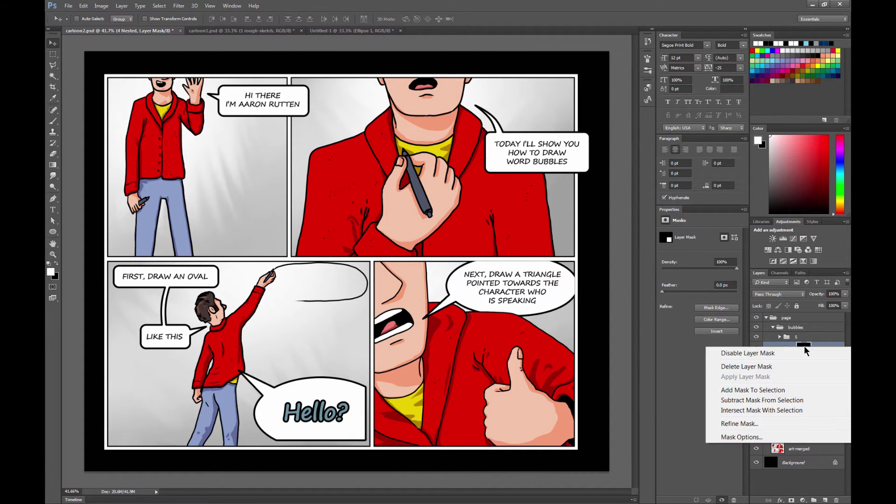
pyautogui.click(770, 365)
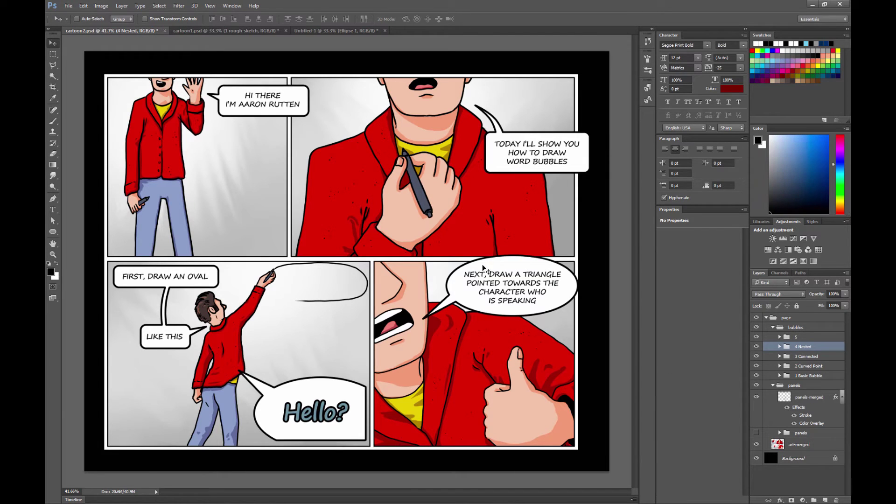
pyautogui.click(801, 397)
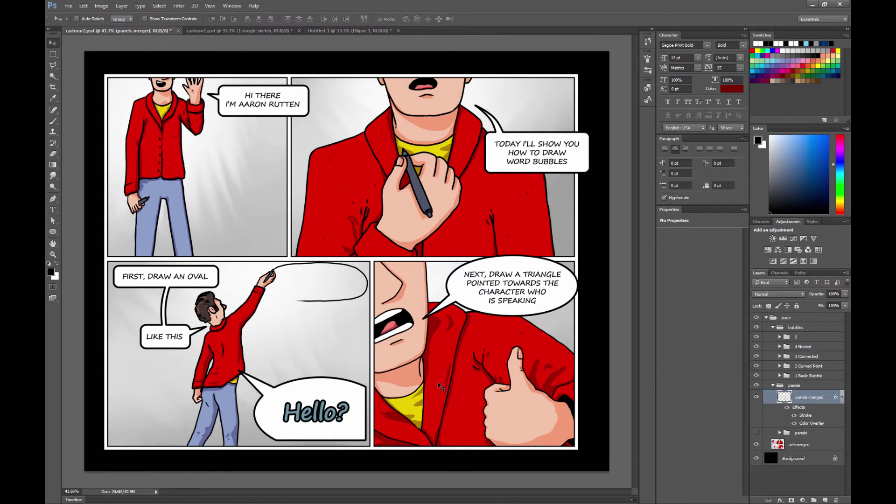
pyautogui.click(53, 76)
pyautogui.hotkey('ctrl', 'z')
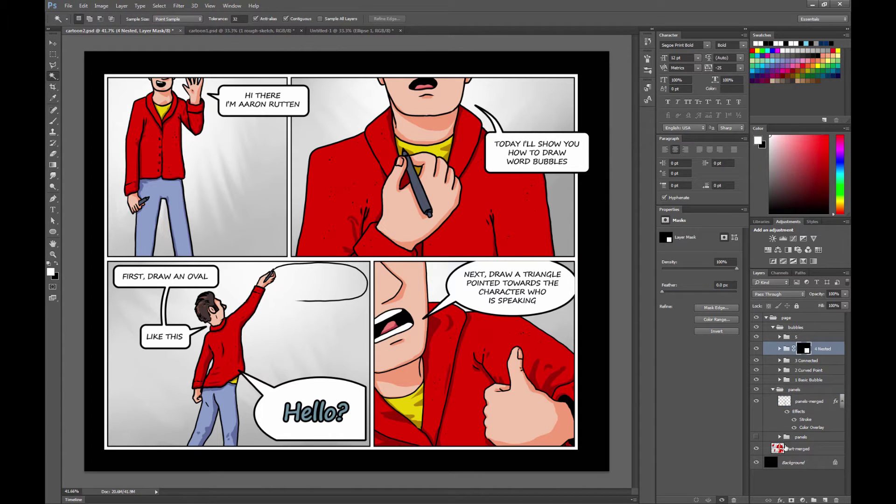
# - Magic Wand-select the red jacket on the art-merged layer, adding its left part
pyautogui.click(800, 448)
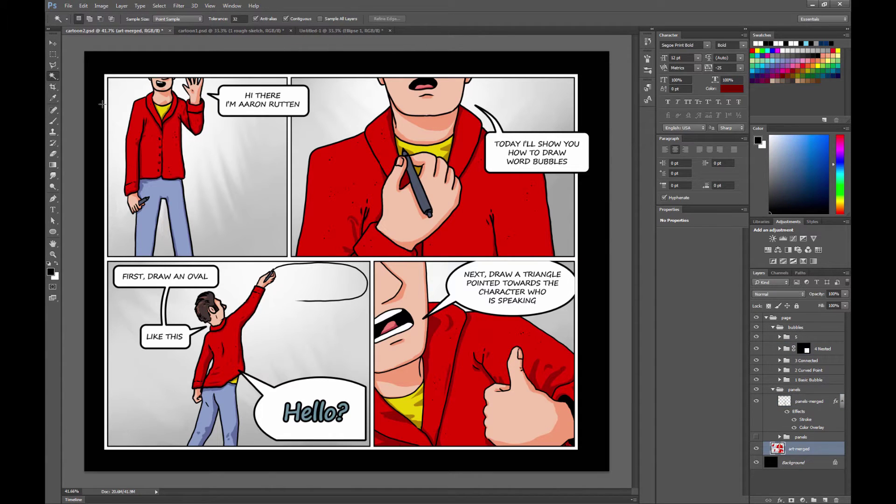
pyautogui.click(487, 323)
pyautogui.press('shift')
pyautogui.keyDown('shift'); pyautogui.click(471, 314); pyautogui.keyUp('shift')
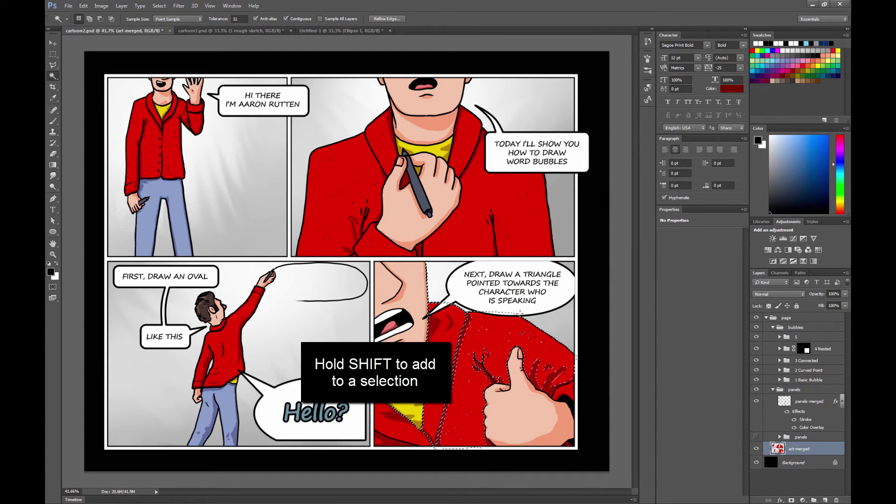
# - Paint black on the 4 Nested mask to hide the bubble behind the character, then deselect
pyautogui.click(803, 349)
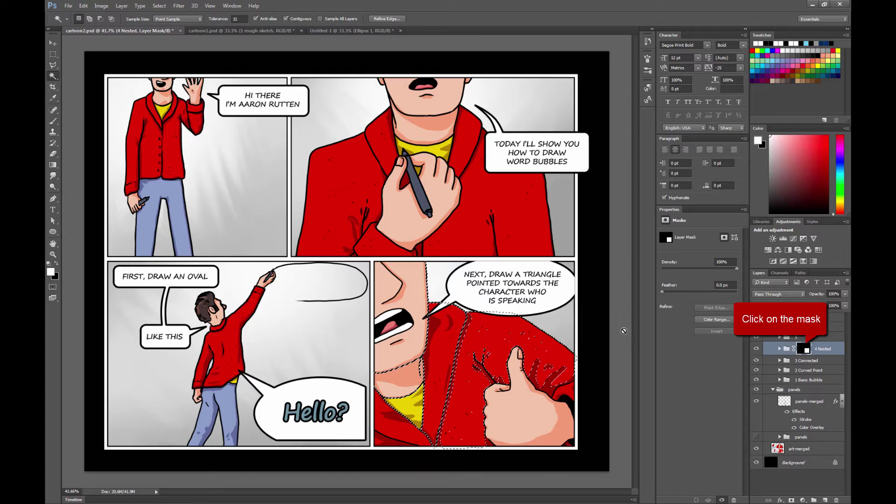
pyautogui.press('b')
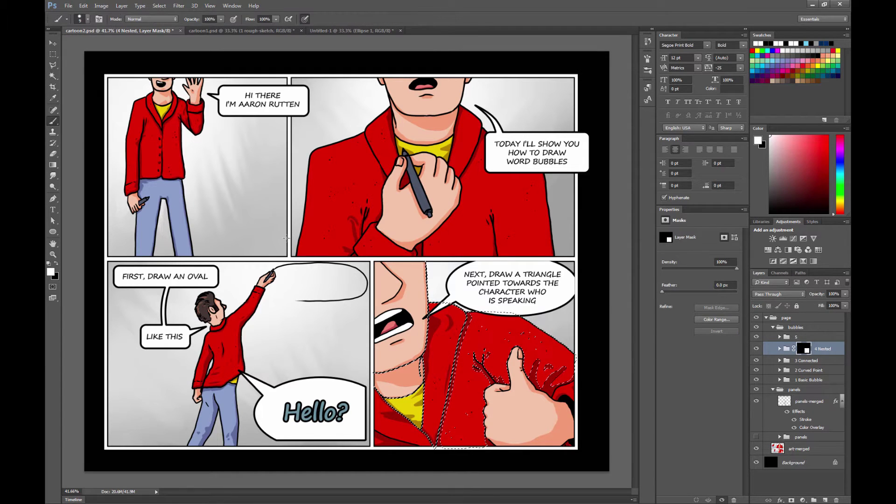
pyautogui.press('x')
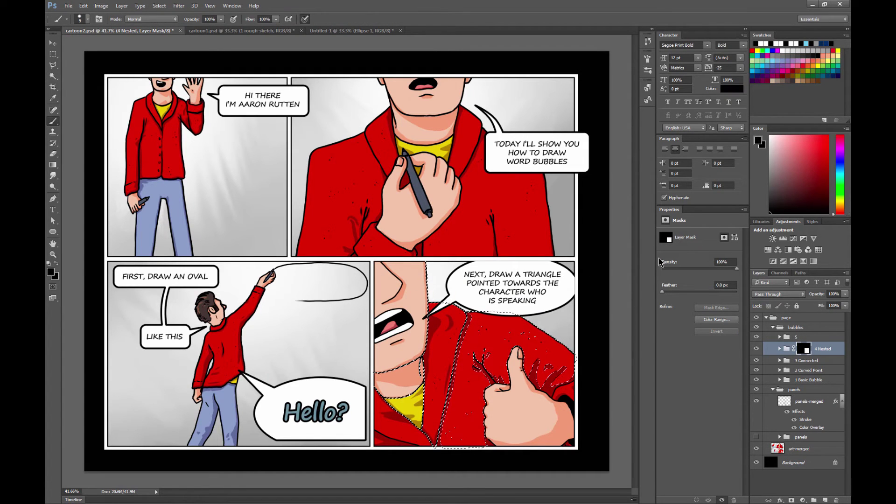
pyautogui.click(82, 18)
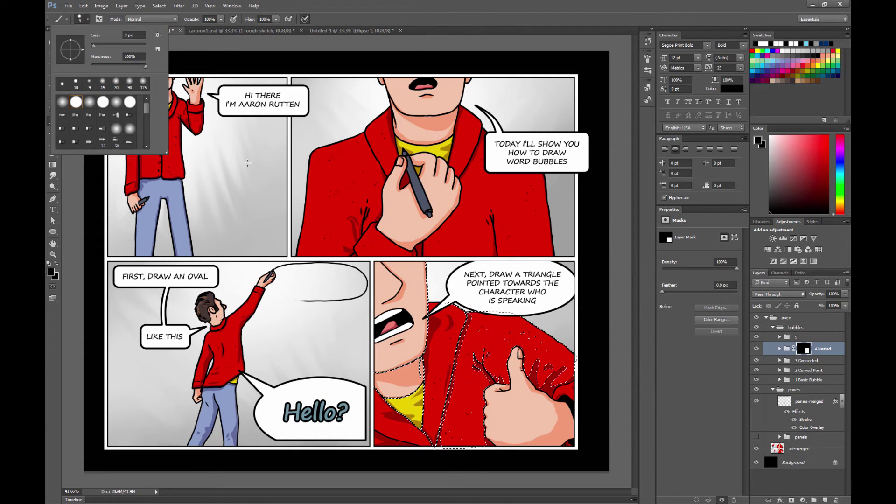
pyautogui.press('Return')
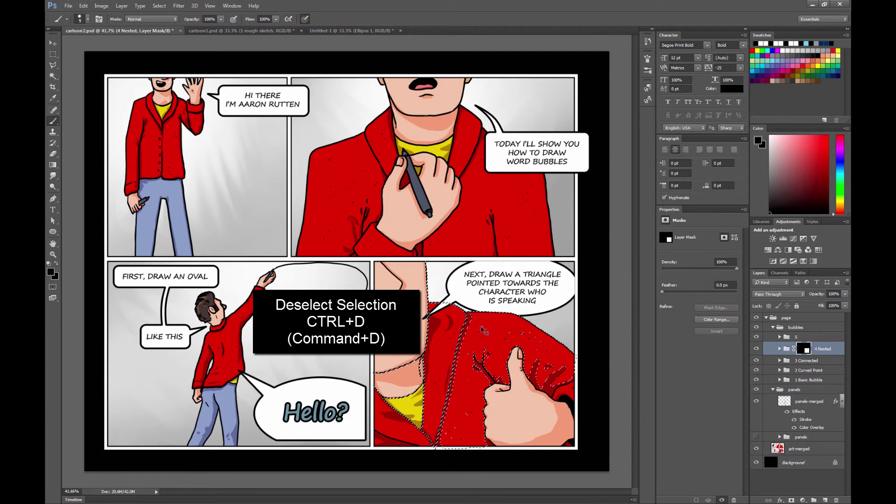
pyautogui.hotkey('ctrl', 'd')
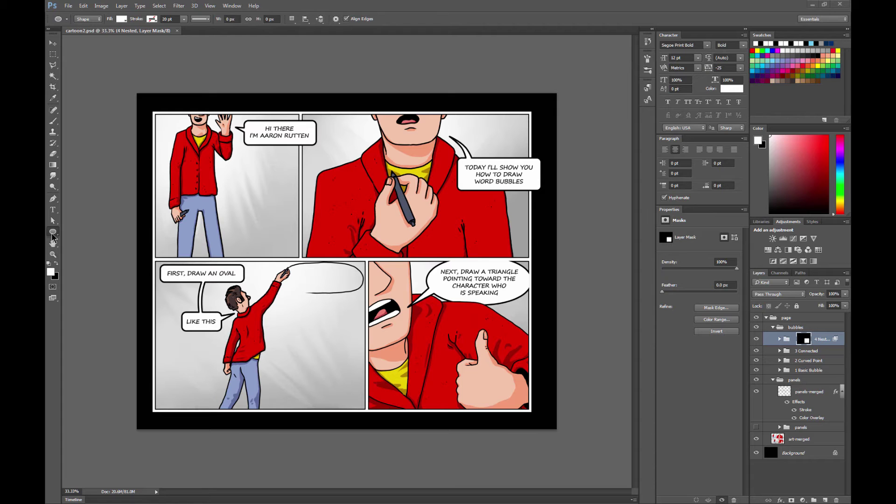
# - Set the Polygon Tool to 25 sides as a star with 1% side indent
pyautogui.click(53, 233)
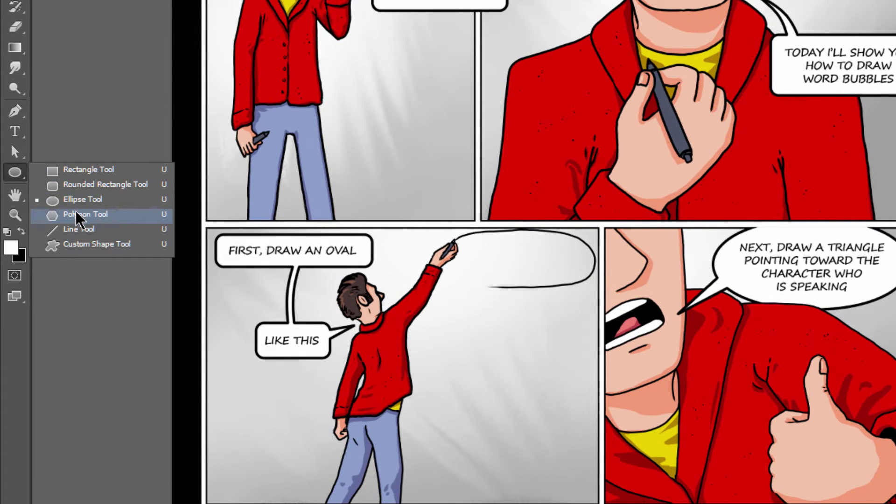
pyautogui.click(76, 218)
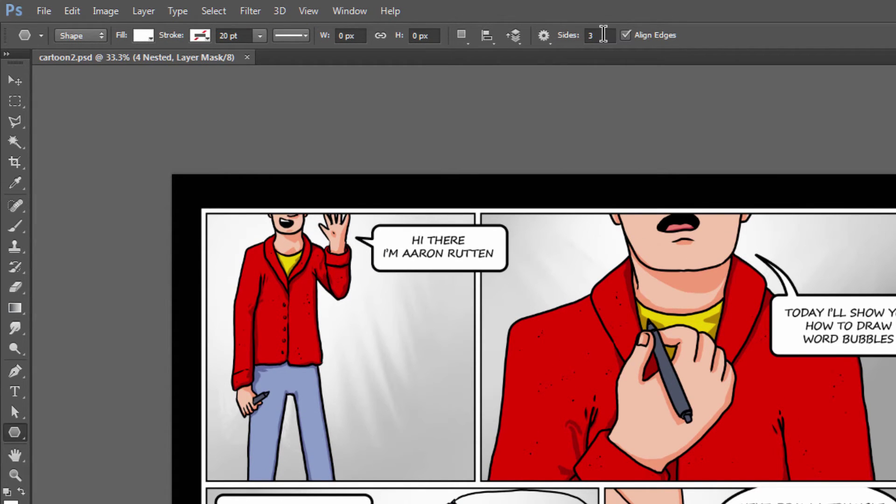
pyautogui.click(602, 35)
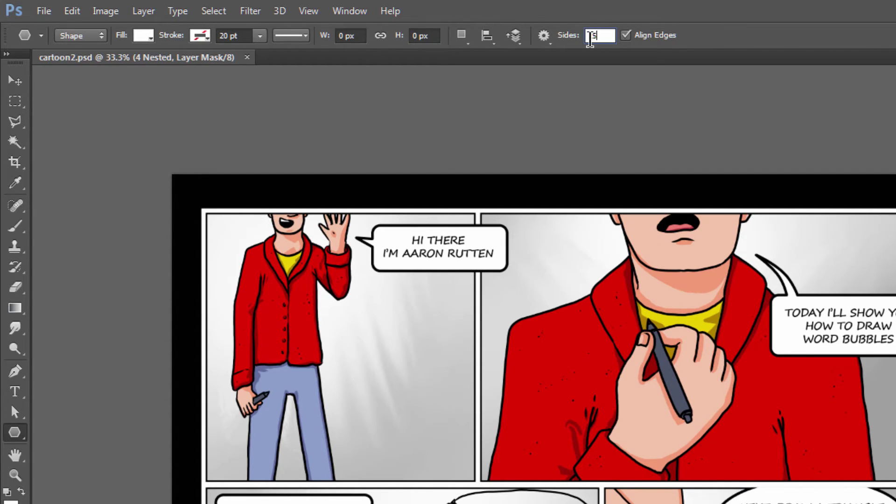
pyautogui.write('25')
pyautogui.click(544, 36)
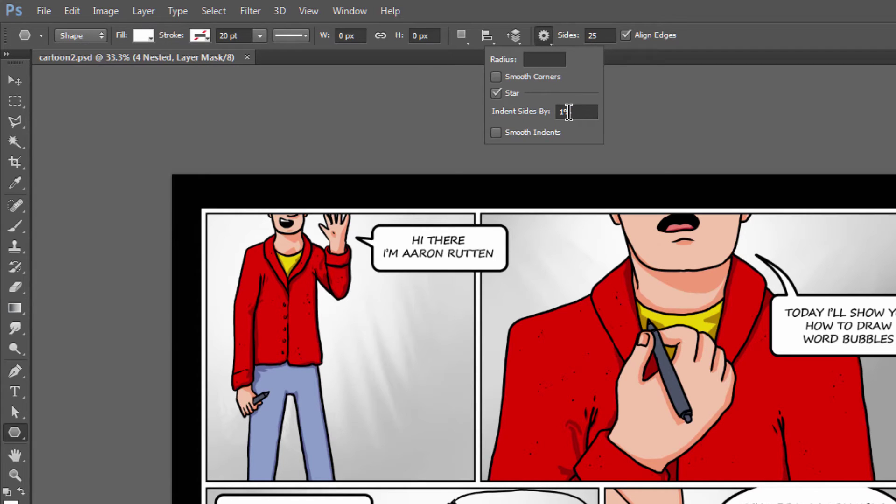
# - Draw a first white 25-sided star over the panels and reposition it
pyautogui.click(420, 123)
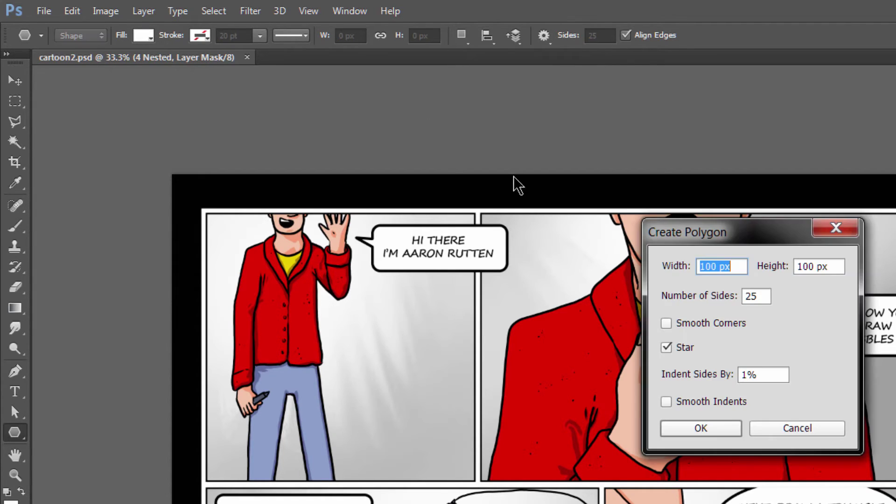
pyautogui.press('Escape')
pyautogui.moveTo(404, 333); pyautogui.dragTo(457, 421)
pyautogui.click(15, 80)
pyautogui.moveTo(438, 362); pyautogui.dragTo(449, 416)
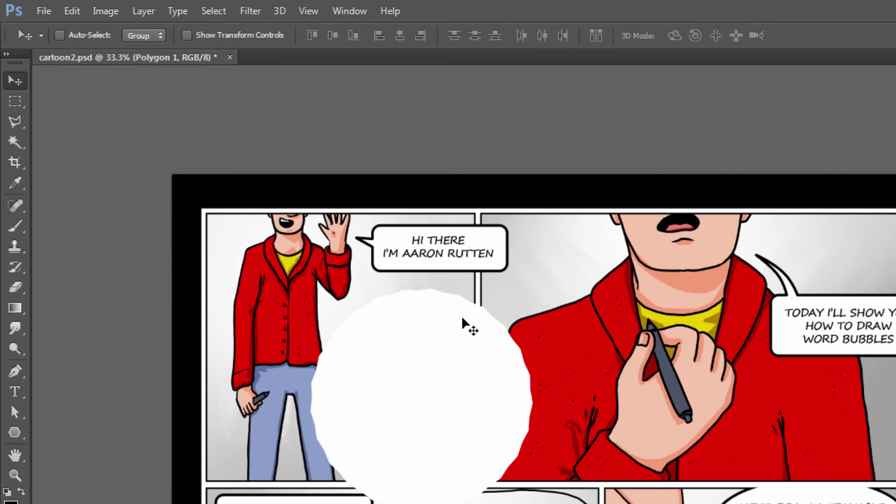
pyautogui.moveTo(382, 400); pyautogui.dragTo(436, 320)
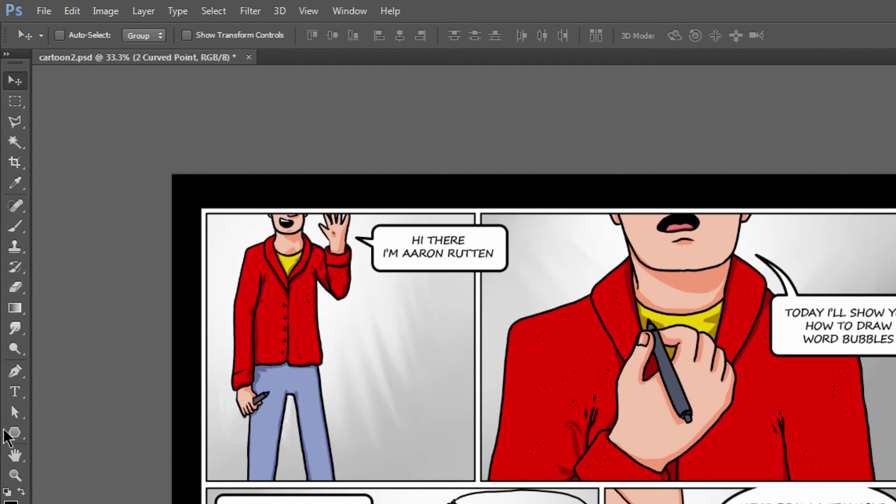
# - Set Indent Sides By to 50%, draw a spiky starburst, and move it up and right
pyautogui.click(15, 432)
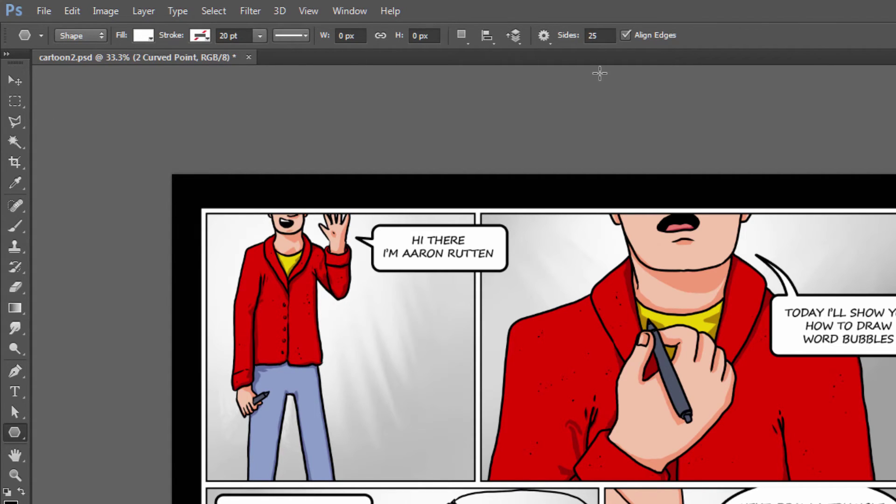
pyautogui.click(544, 36)
pyautogui.click(579, 111)
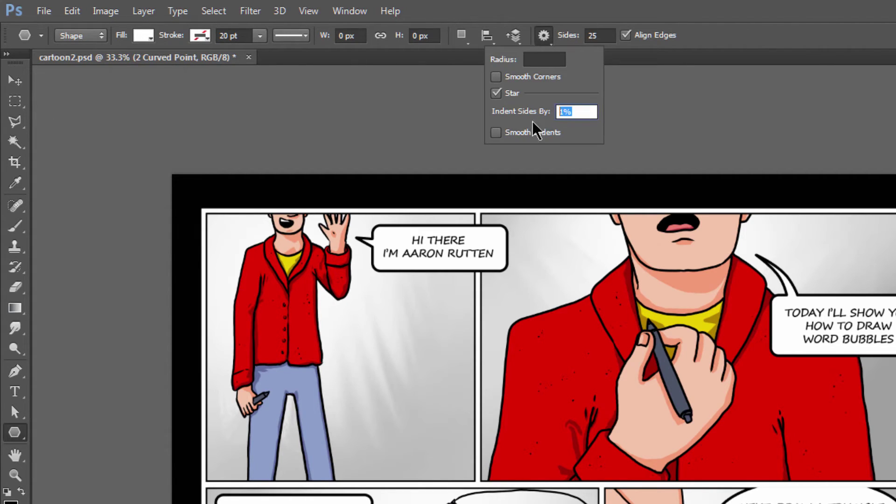
pyautogui.write('50')
pyautogui.press('Return')
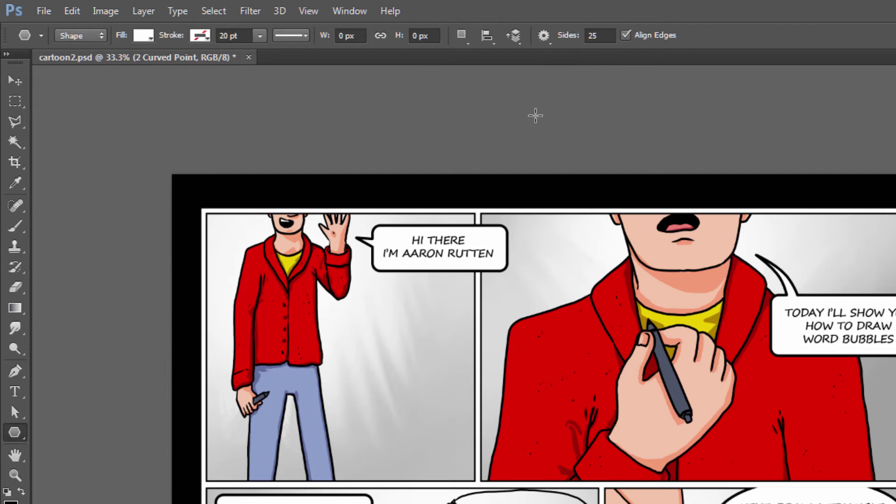
pyautogui.moveTo(373, 350); pyautogui.dragTo(460, 305)
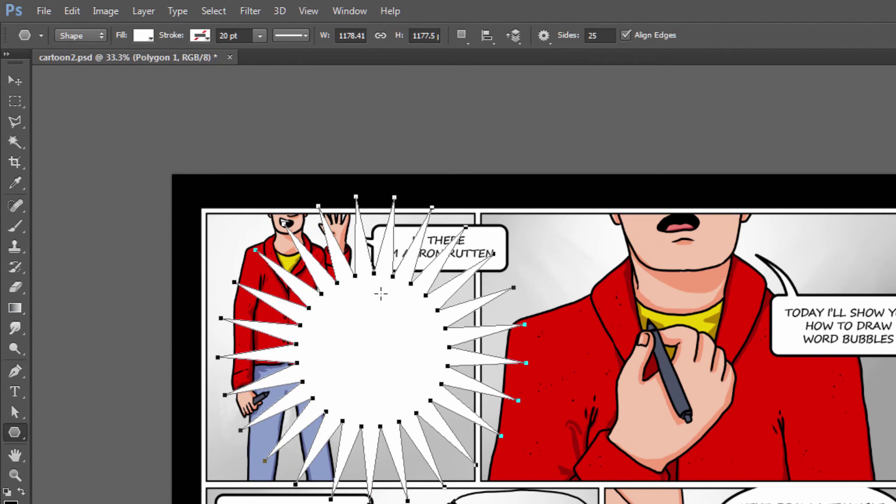
pyautogui.click(15, 80)
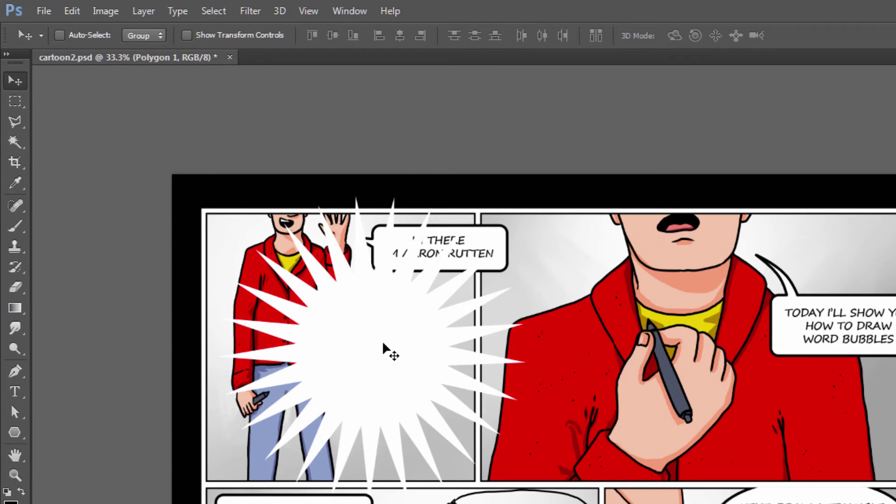
pyautogui.moveTo(385, 352); pyautogui.dragTo(456, 414)
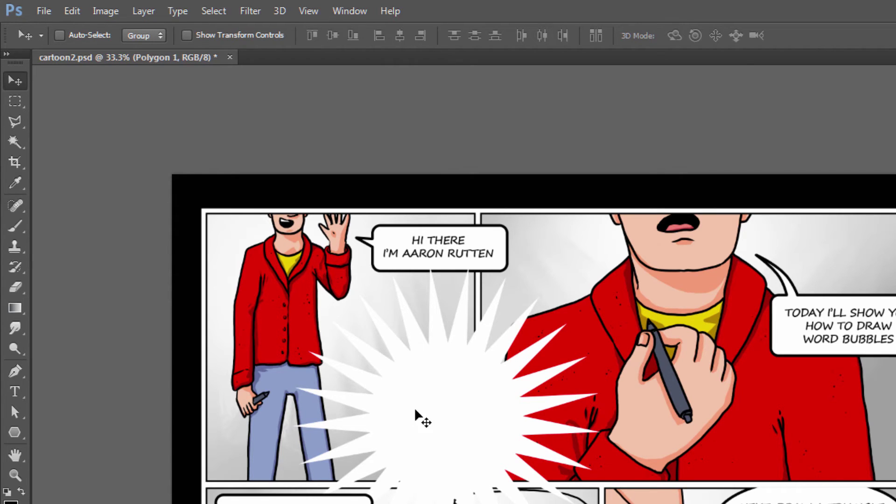
pyautogui.moveTo(418, 418); pyautogui.dragTo(564, 404)
# - Stretch the starburst to about 153% width, tilt it about 10°, then delete it
pyautogui.hotkey('ctrl', 't')
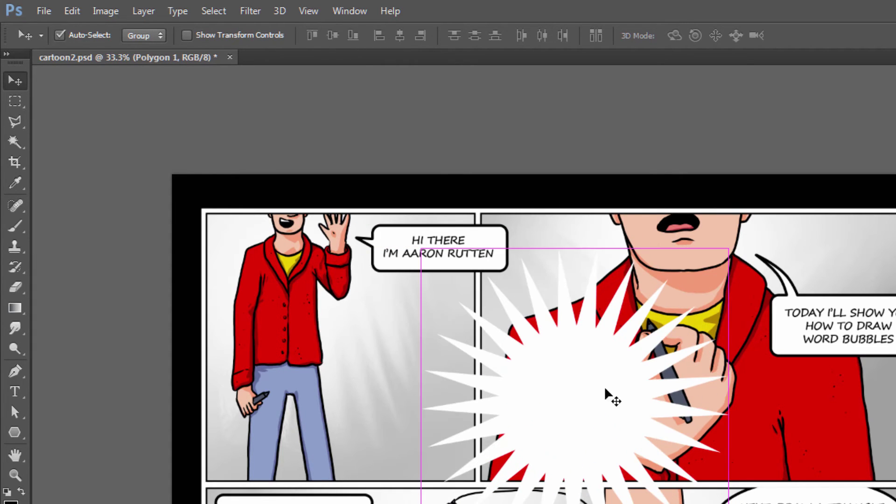
pyautogui.moveTo(729, 402); pyautogui.dragTo(891, 402)
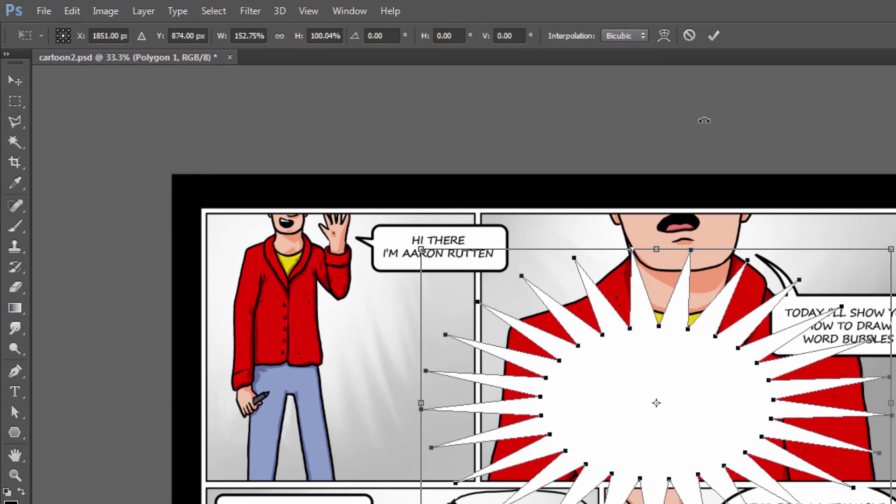
pyautogui.click(713, 36)
pyautogui.moveTo(714, 422); pyautogui.dragTo(583, 443)
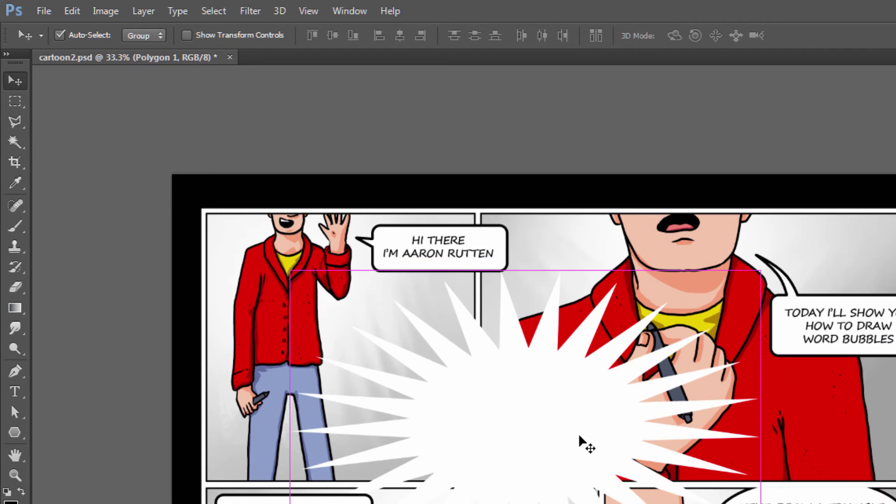
pyautogui.hotkey('ctrl', 't')
pyautogui.moveTo(778, 268); pyautogui.dragTo(801, 315)
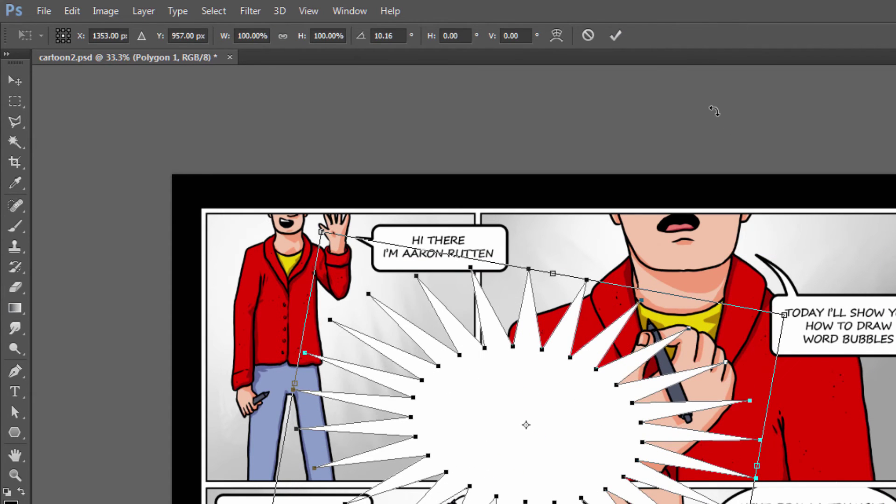
pyautogui.click(615, 35)
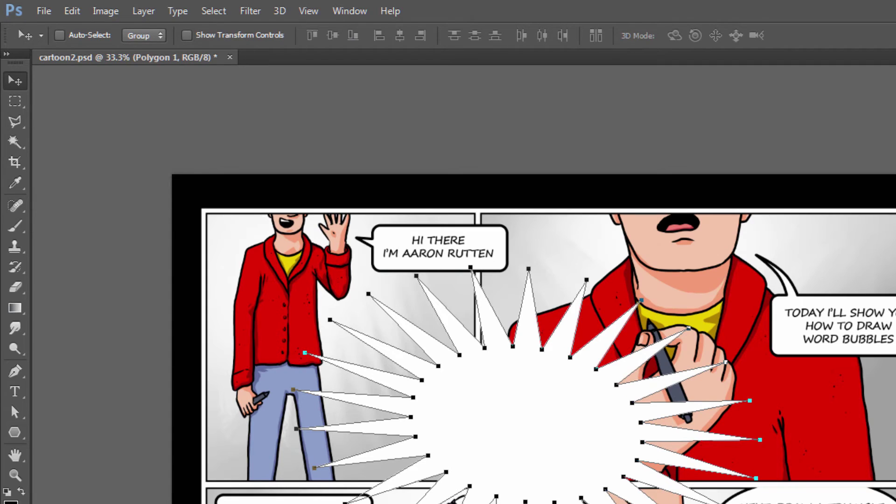
pyautogui.press('Delete')
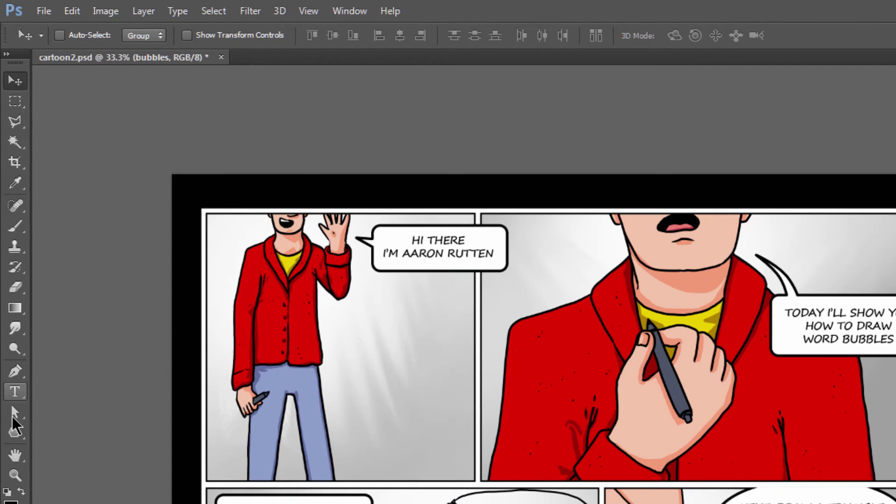
# - Try a smooth-cornered star over the left panel, then undo it
pyautogui.click(14, 429)
pyautogui.click(545, 36)
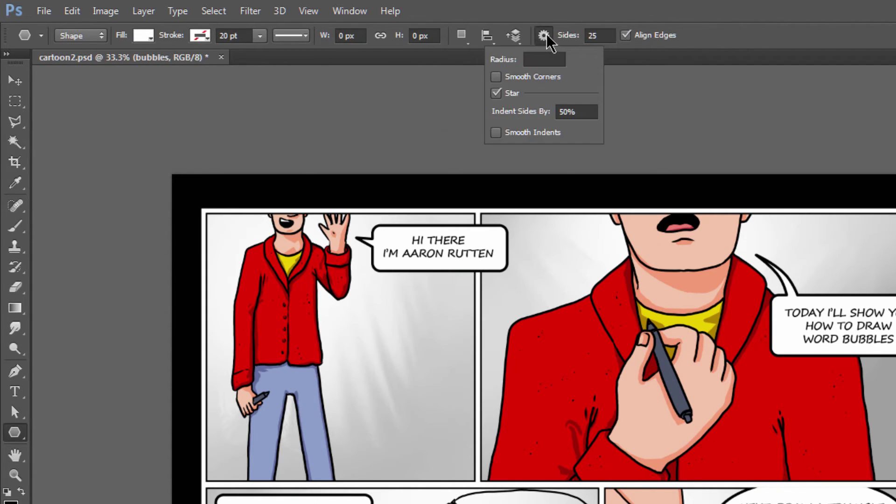
pyautogui.click(495, 77)
pyautogui.moveTo(356, 461); pyautogui.dragTo(476, 499)
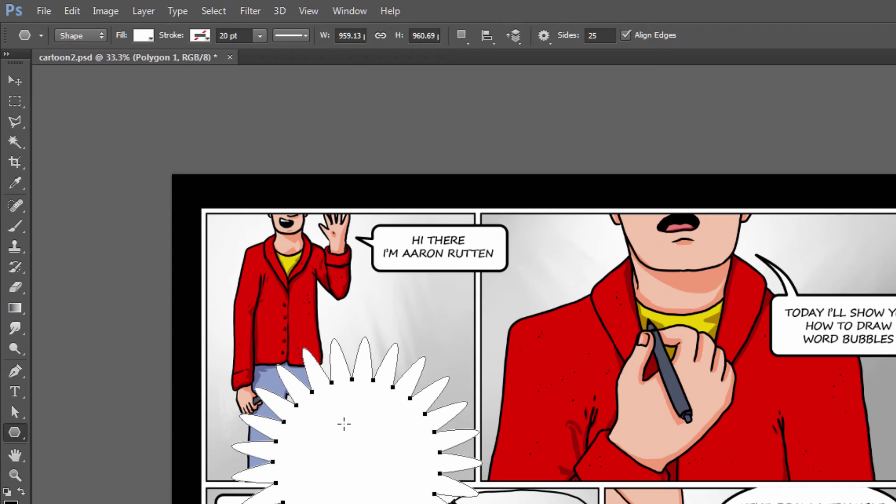
pyautogui.hotkey('ctrl', 'z')
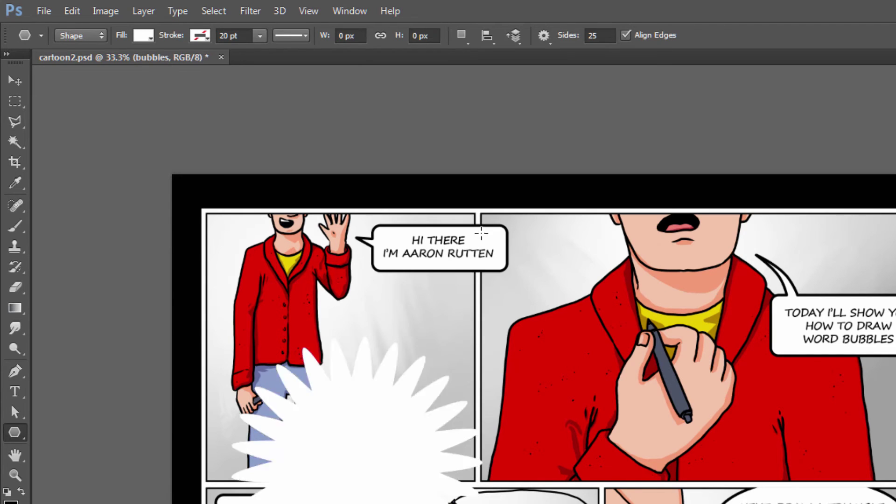
# - Set Indent Sides By to 1% and draw the white cloud polygon across the upper panels
pyautogui.click(548, 36)
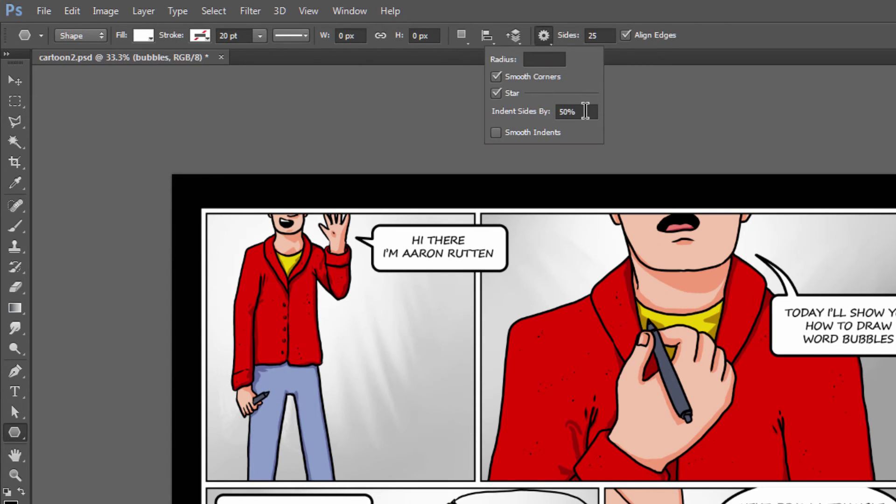
pyautogui.click(583, 112)
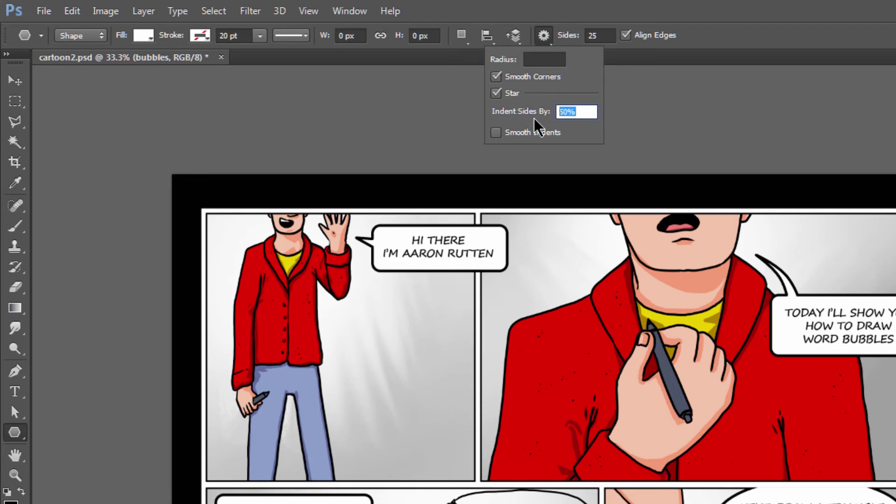
pyautogui.write('10')
pyautogui.press('Return')
pyautogui.moveTo(394, 448); pyautogui.dragTo(508, 467)
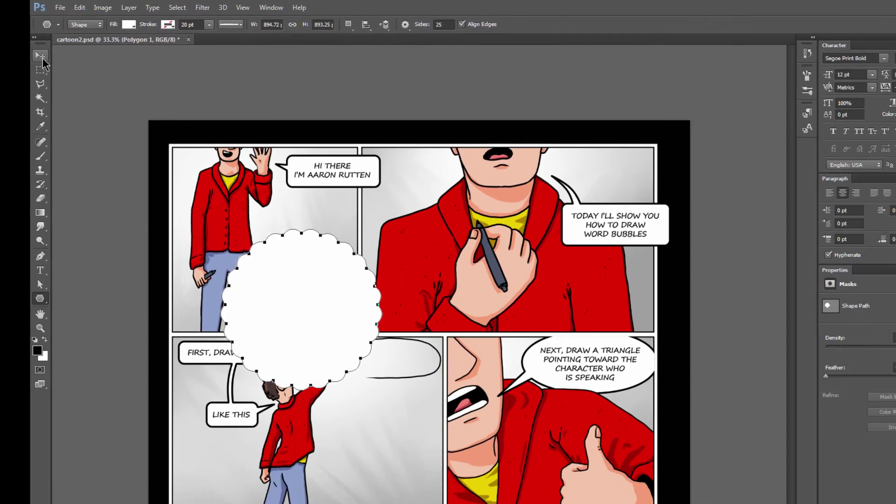
# - Draw a small white circle below the cloud's lower right with the Ellipse Tool
pyautogui.press('v')
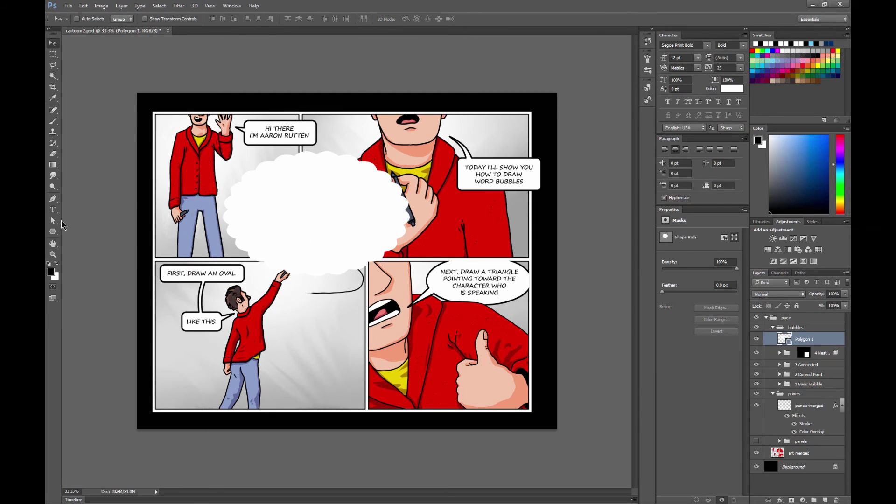
pyautogui.click(52, 232)
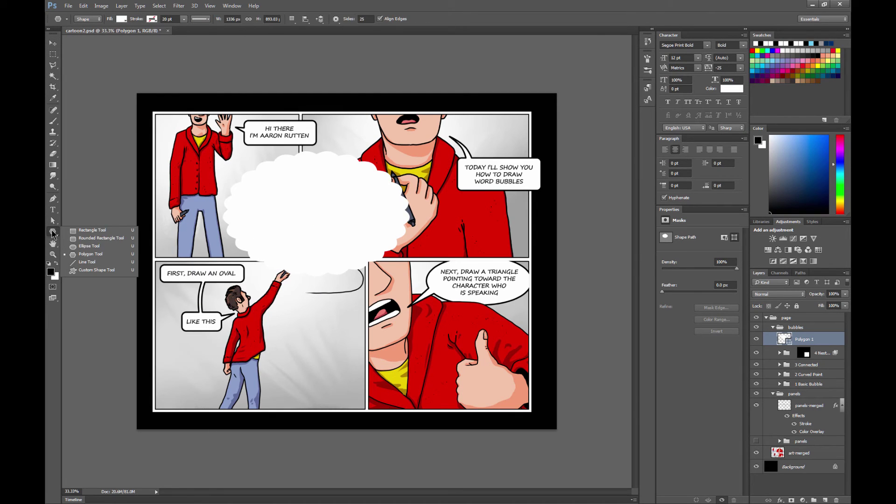
pyautogui.click(97, 246)
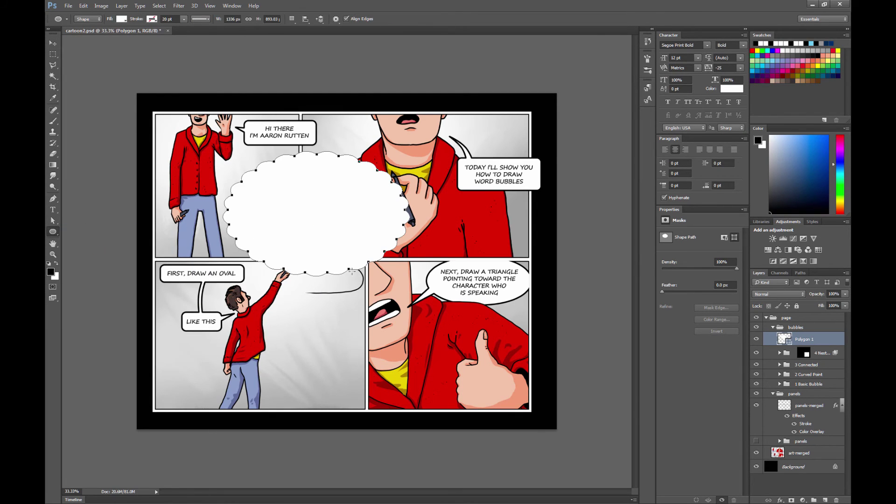
pyautogui.moveTo(353, 277)
pyautogui.mouseDown()
pyautogui.moveTo(369, 293)
pyautogui.moveTo(405, 290)
pyautogui.moveTo(408, 315)
pyautogui.moveTo(407, 300)
pyautogui.mouseUp()
pyautogui.press('v')
# - Shrink the circle copies, the one near the mouth to about 80%, and compare their sizes
pyautogui.hotkey('ctrl', 't')
pyautogui.click(427, 19)
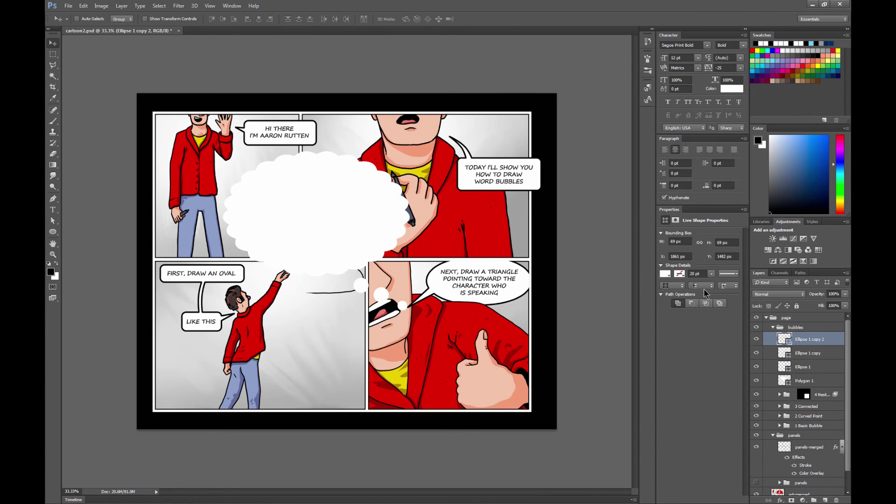
pyautogui.click(802, 358)
pyautogui.hotkey('ctrl', 't')
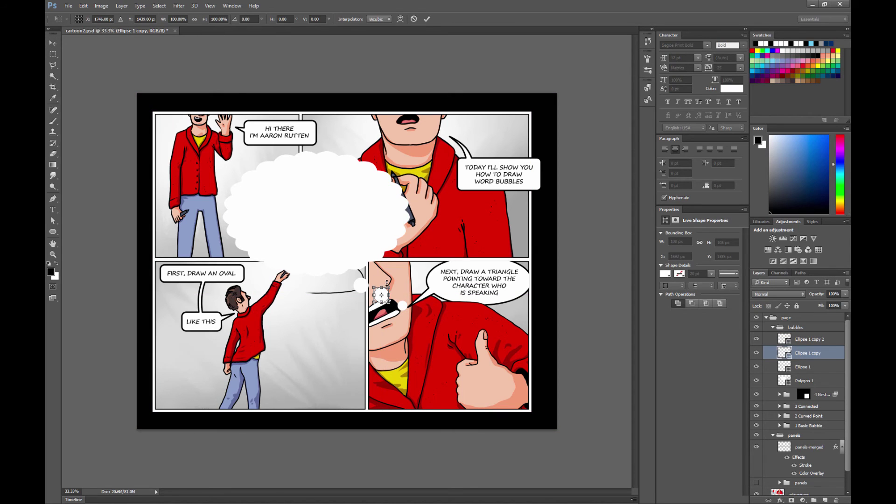
pyautogui.keyDown('alt'); pyautogui.keyDown('shift'); pyautogui.moveTo(388, 287); pyautogui.dragTo(388, 289); pyautogui.keyUp('shift'); pyautogui.keyUp('alt')
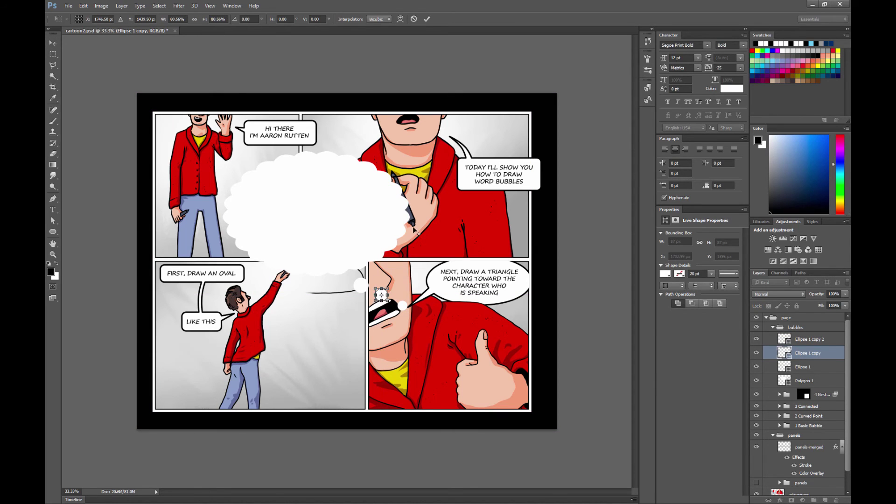
pyautogui.click(427, 19)
pyautogui.click(799, 368)
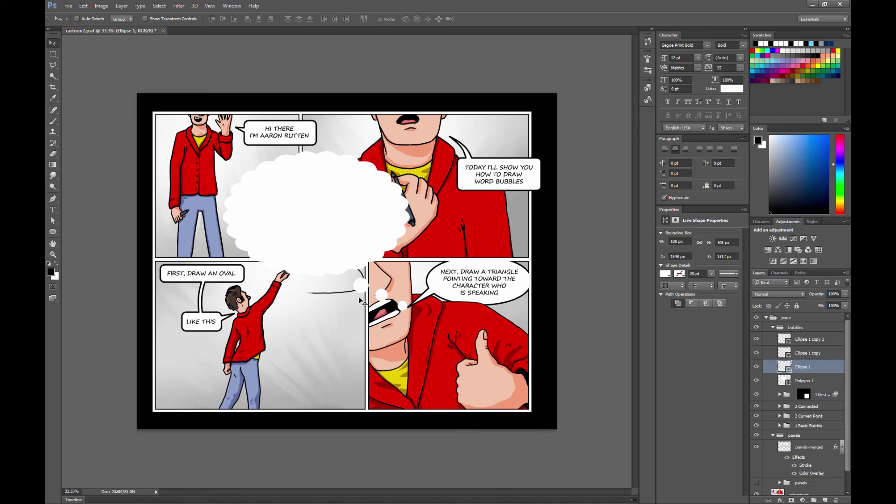
pyautogui.click(802, 354)
pyautogui.hotkey('alt', ']')
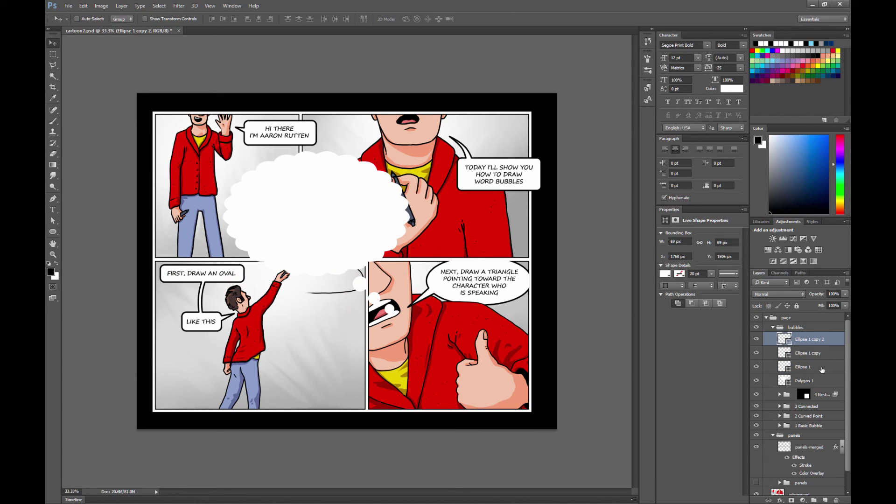
# - Add a black Stroke effect to the Polygon 1 cloud layer
pyautogui.click(794, 381)
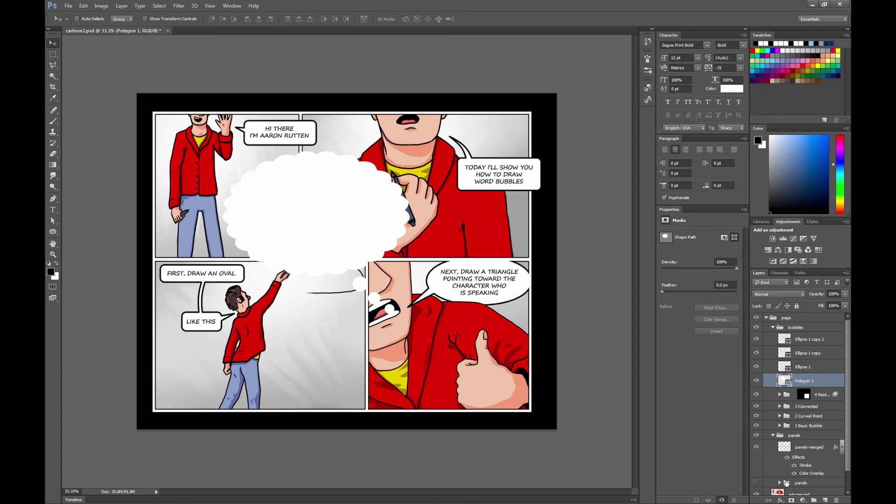
pyautogui.click(778, 500)
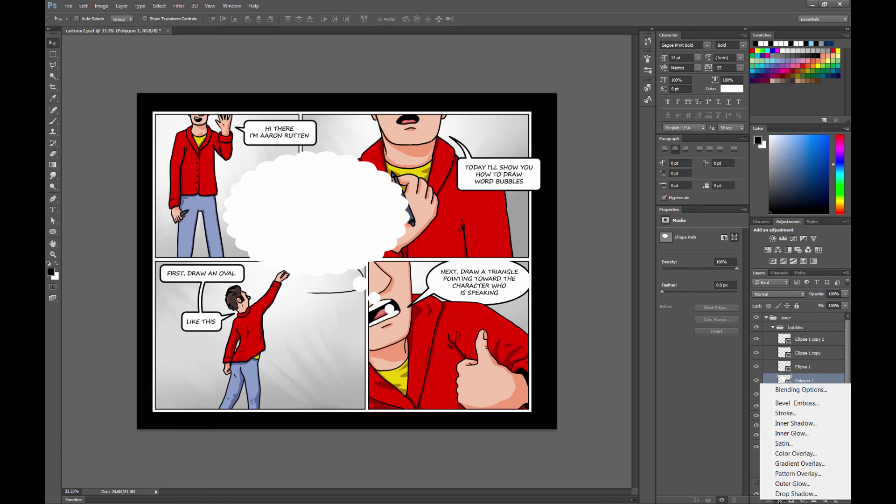
pyautogui.click(786, 413)
pyautogui.press('Return')
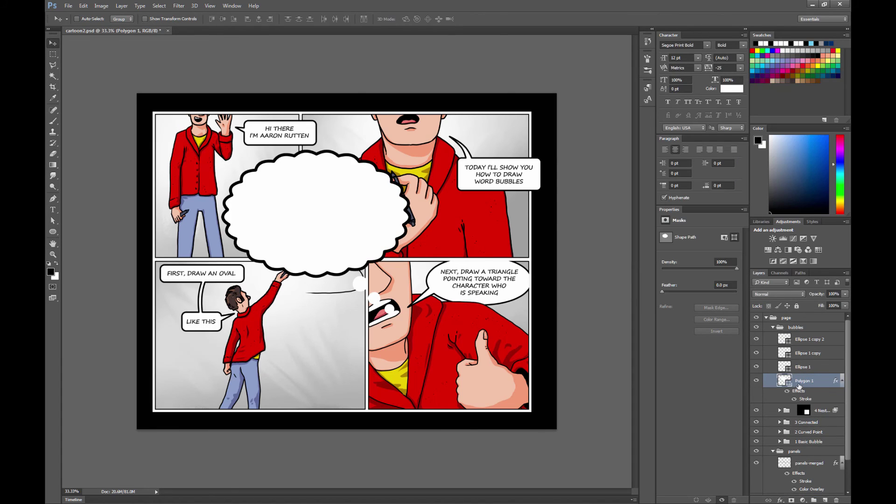
# - Copy the cloud's layer style and paste it onto the three ellipse layers
pyautogui.rightClick(799, 386)
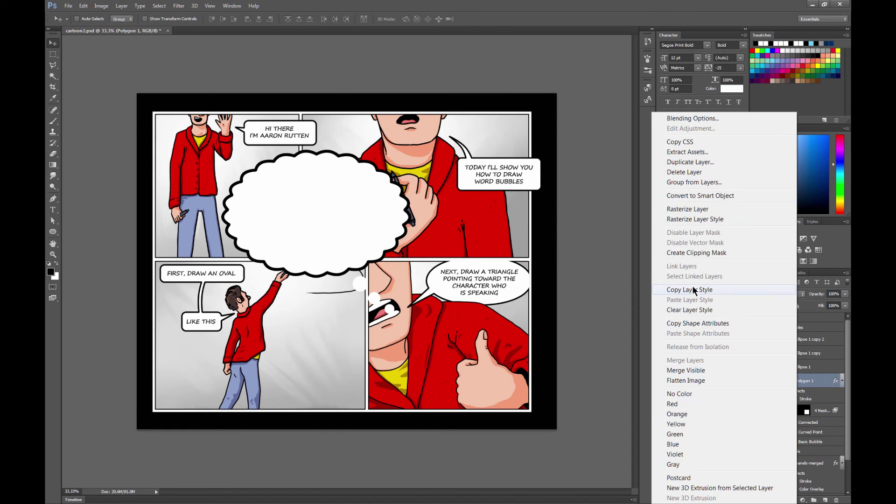
pyautogui.click(692, 289)
pyautogui.click(797, 367)
pyautogui.keyDown('shift'); pyautogui.click(799, 342); pyautogui.keyUp('shift')
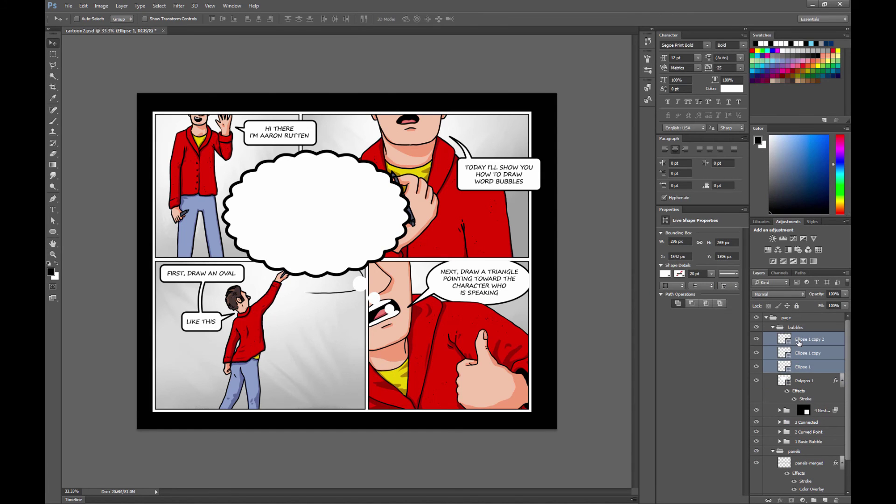
pyautogui.rightClick(799, 342)
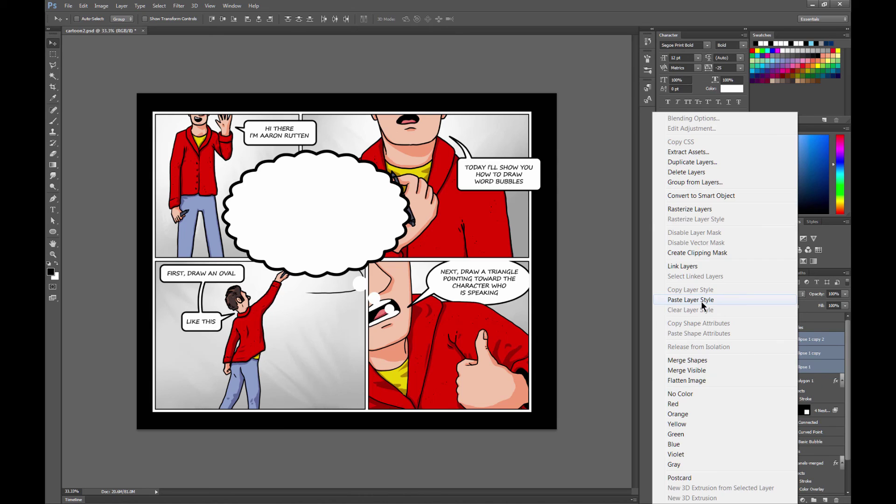
pyautogui.click(690, 300)
pyautogui.click(594, 275)
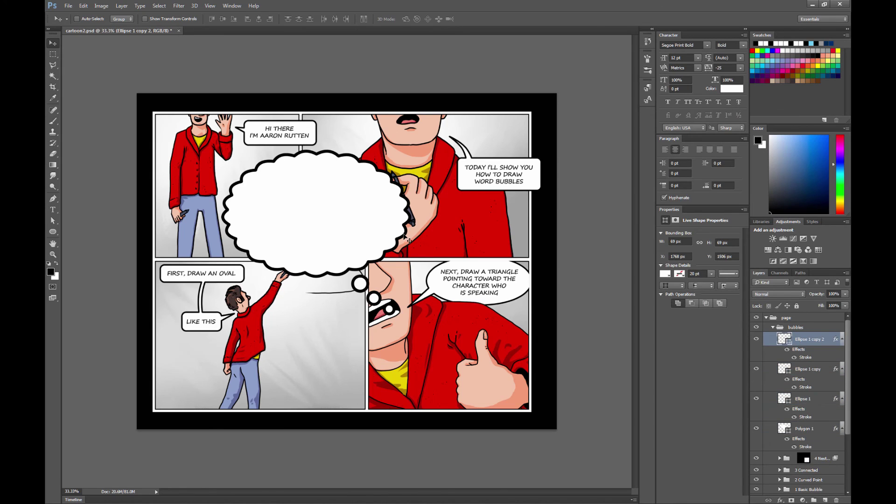
# - Group the cloud and three circles into a group named 'thought'
pyautogui.keyDown('shift'); pyautogui.click(811, 432); pyautogui.keyUp('shift')
pyautogui.hotkey('ctrl', 'g')
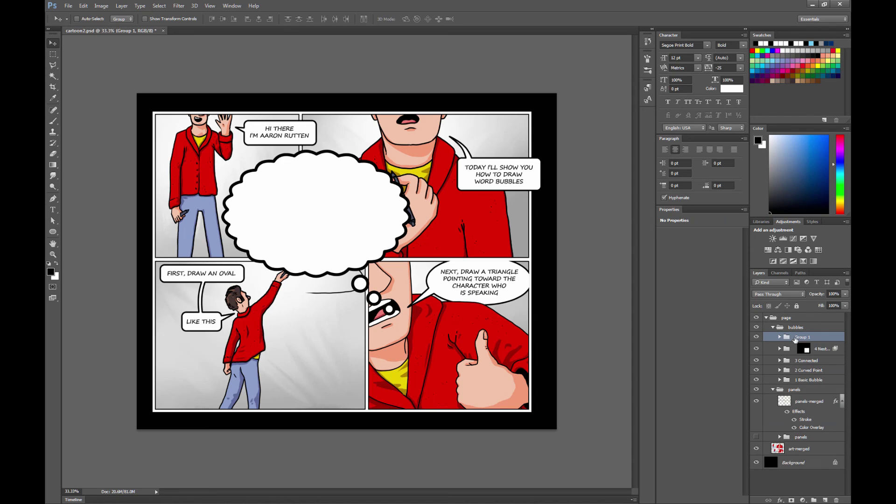
pyautogui.write('thought')
pyautogui.press('Return')
# - Scale the thought group down around its center
pyautogui.hotkey('ctrl', 't')
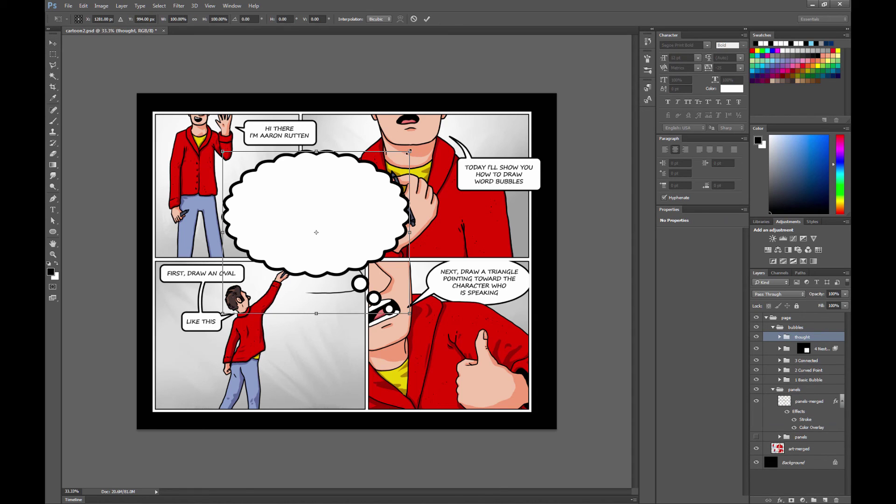
pyautogui.moveTo(409, 151); pyautogui.dragTo(366, 188)
pyautogui.click(427, 18)
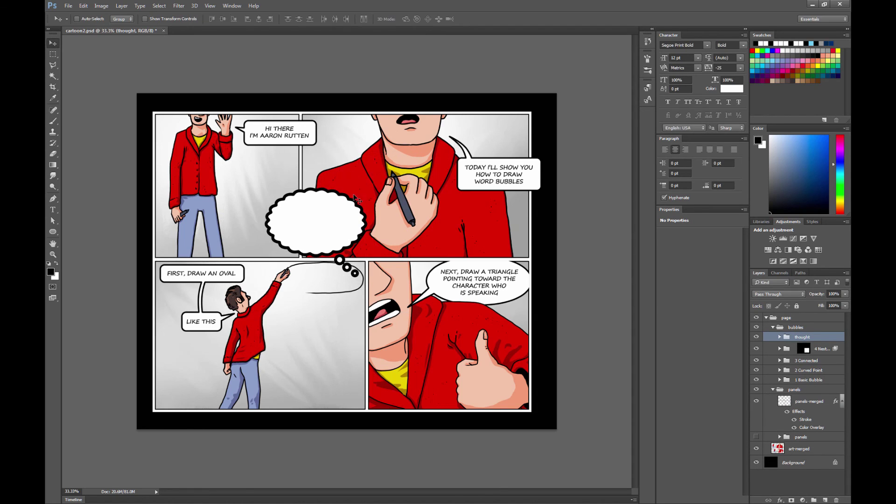